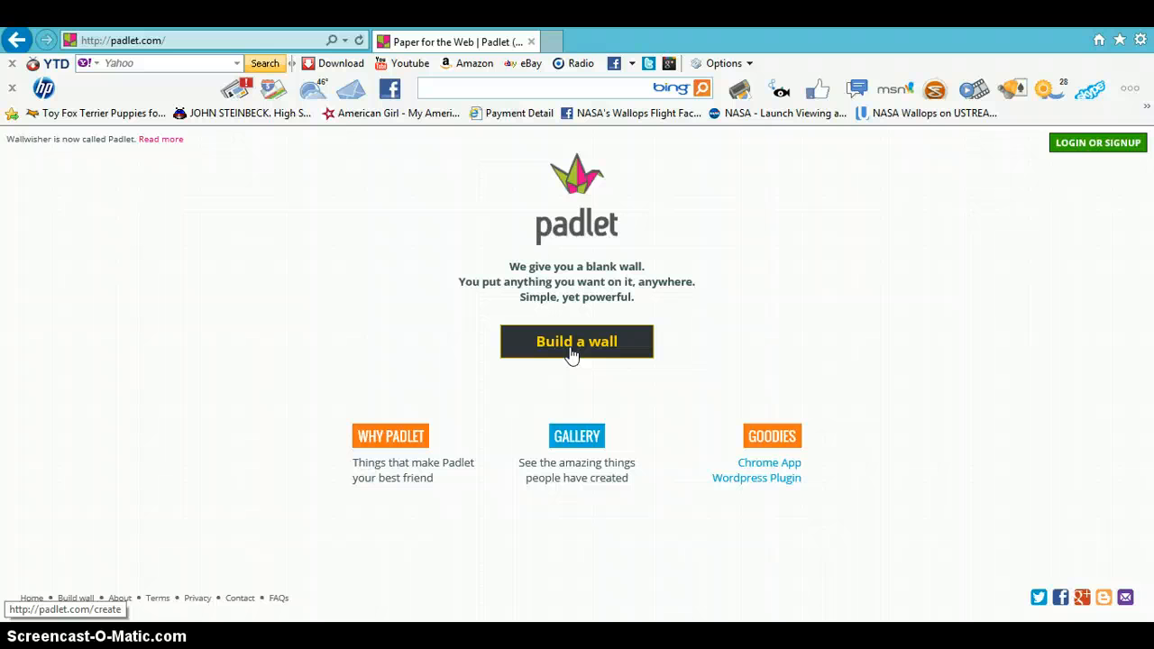
- Open the Padlet login page
click(577, 353)
click(825, 294)
click(640, 343)
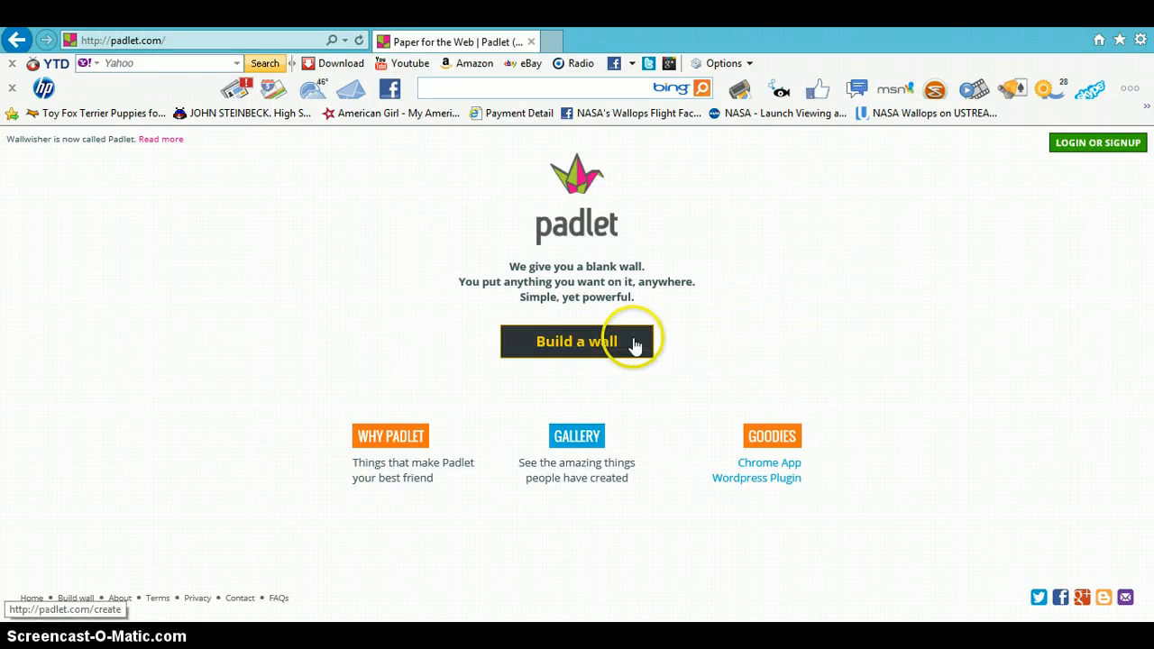
click(1089, 154)
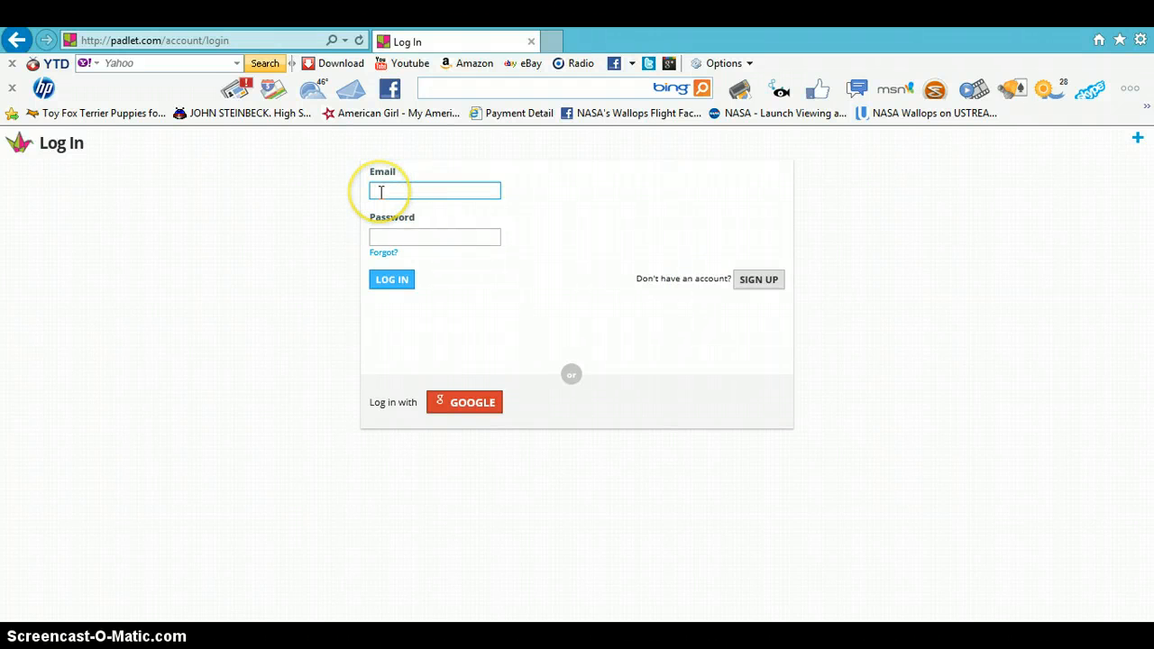
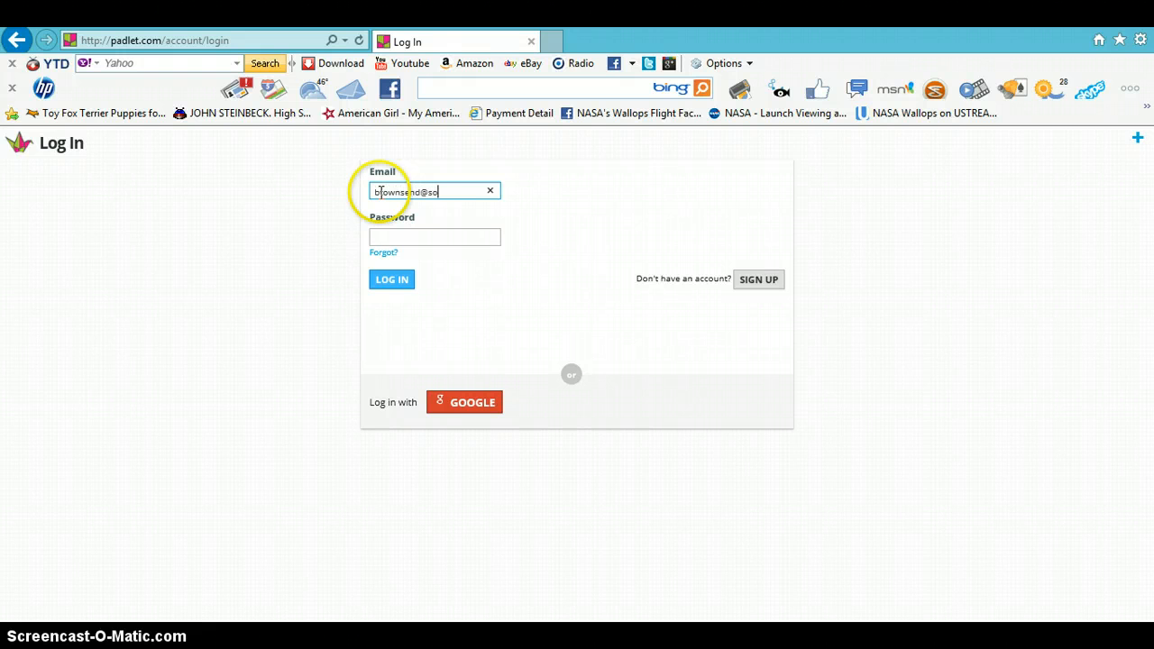
- Log in with the account e-mail and password, declining to save the password in the browser
key(Tab)
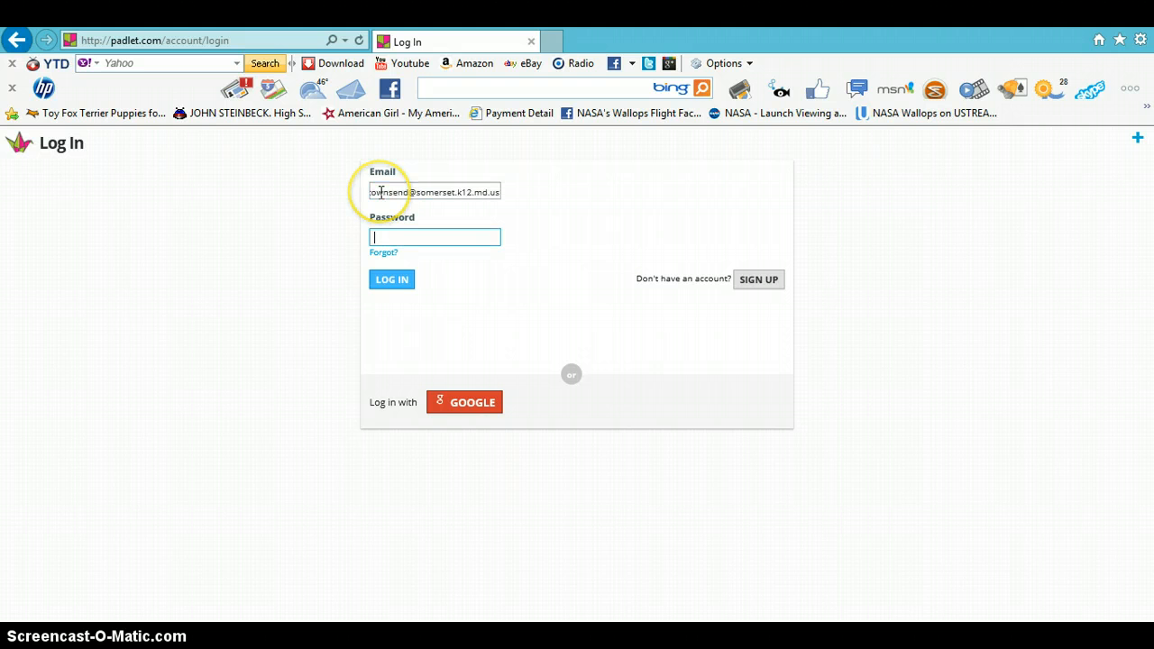
text(•••••••••)
click(384, 280)
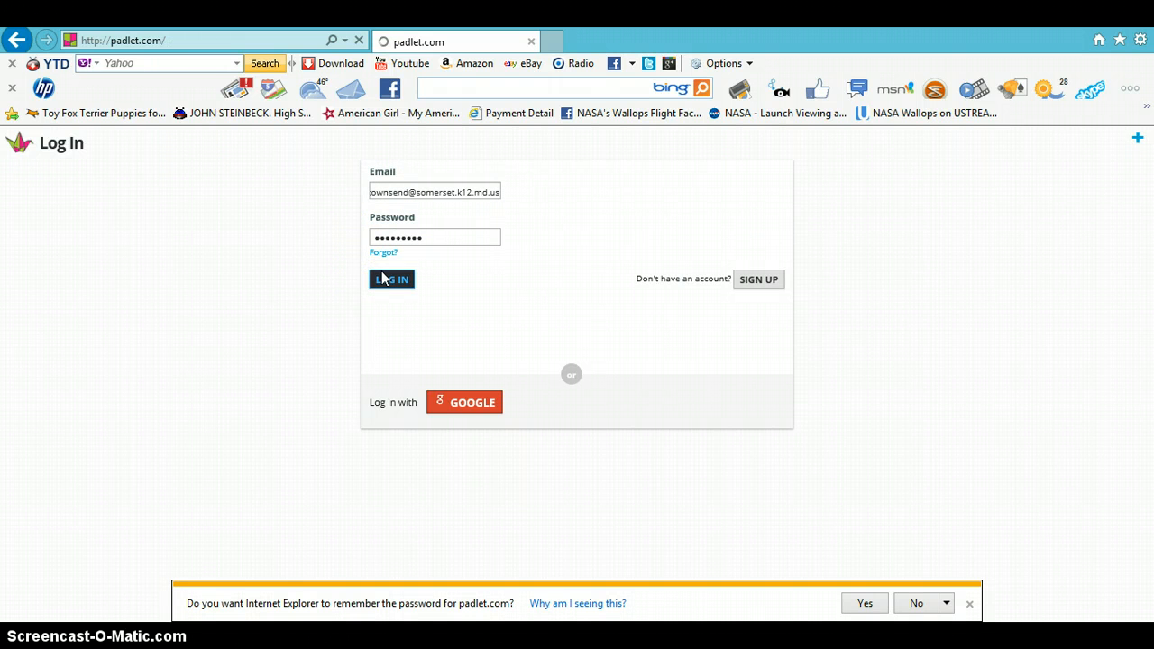
click(970, 604)
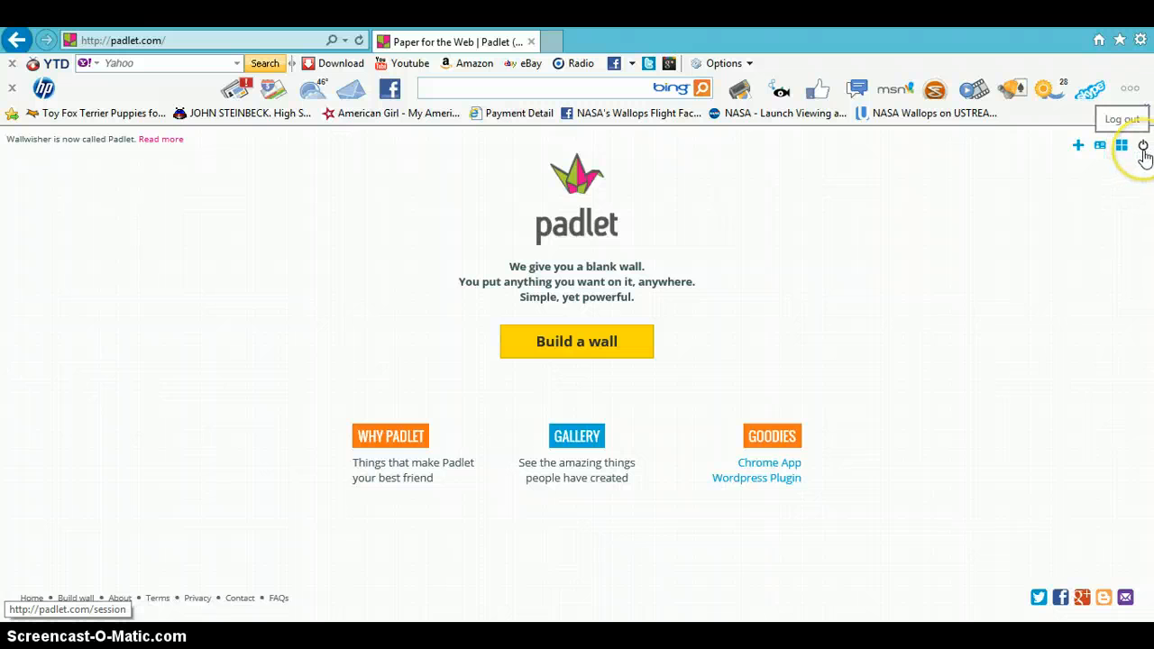
- Build a new wall and set its title to Practice Wall in the wall settings
click(1077, 150)
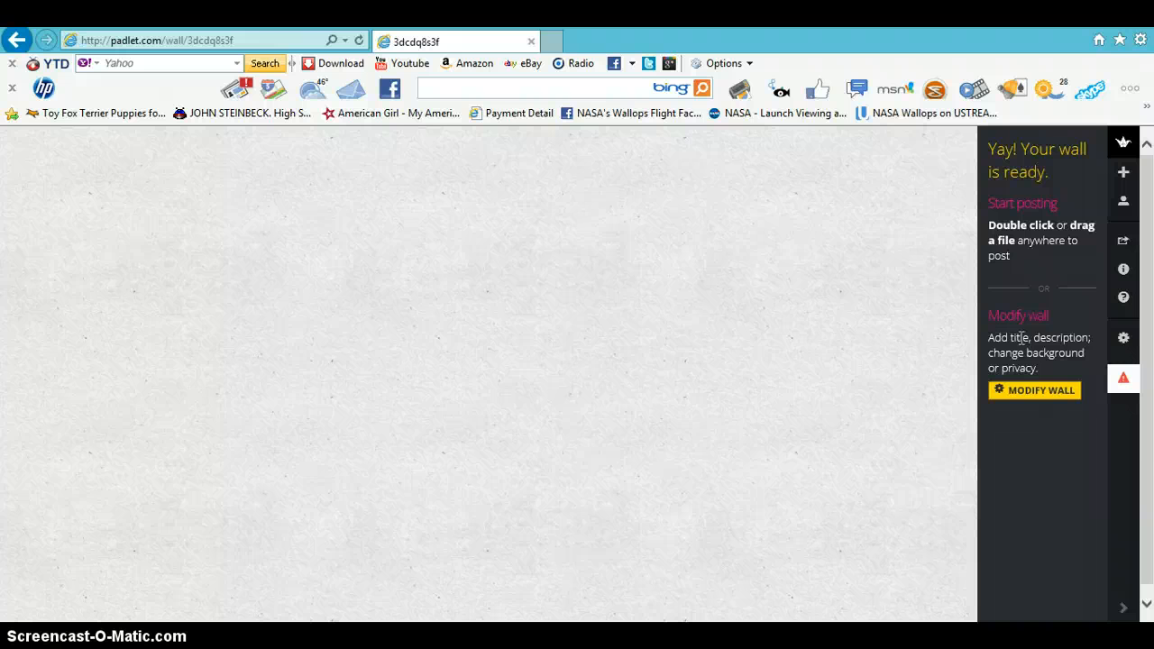
click(1042, 394)
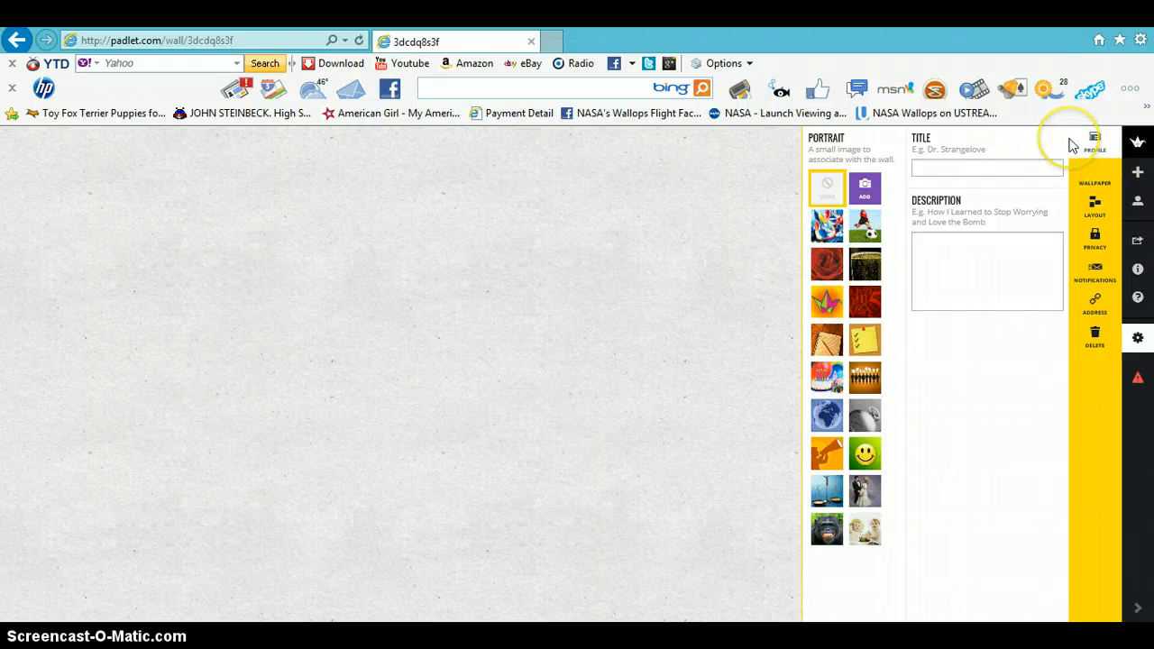
click(920, 168)
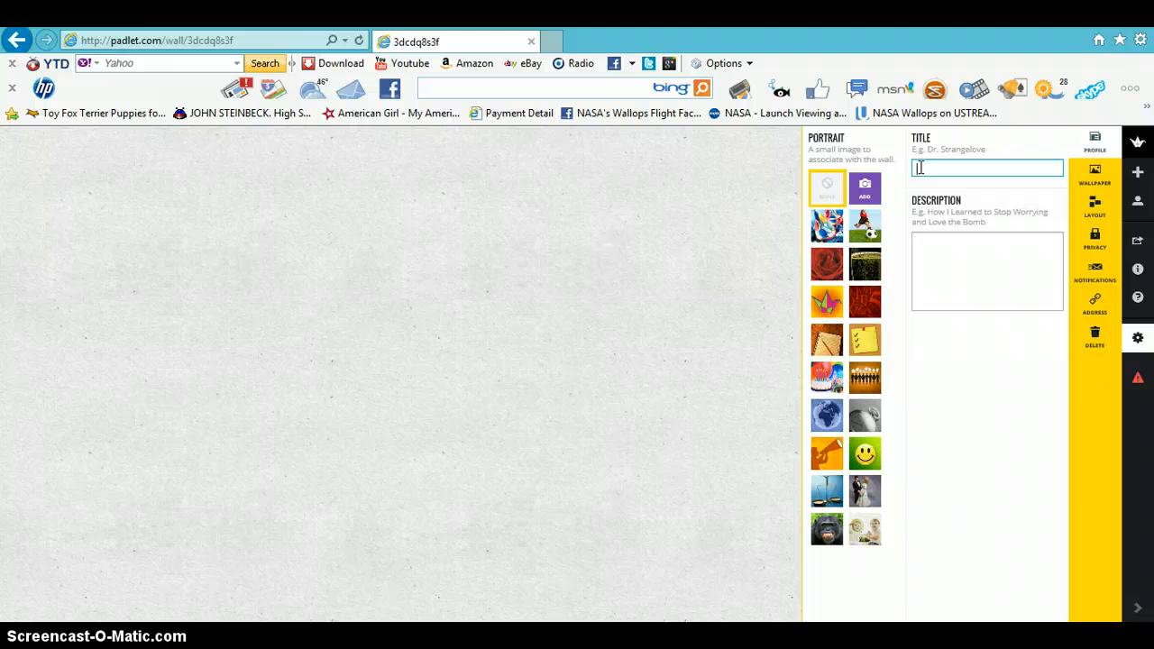
text(p)
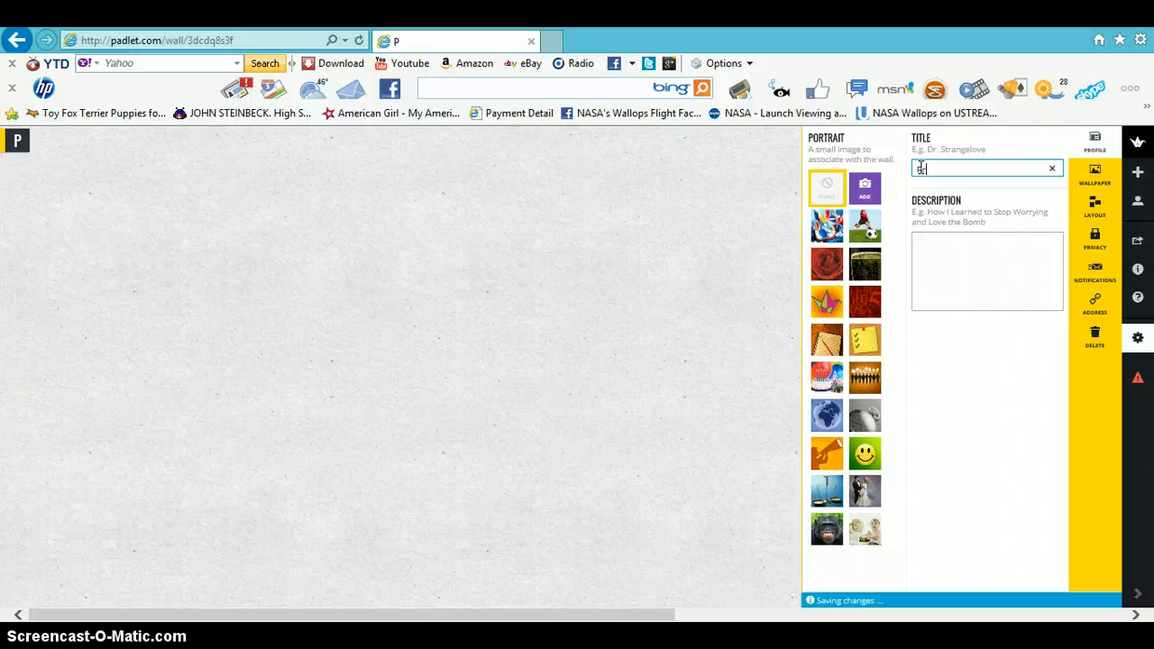
text(ractric)
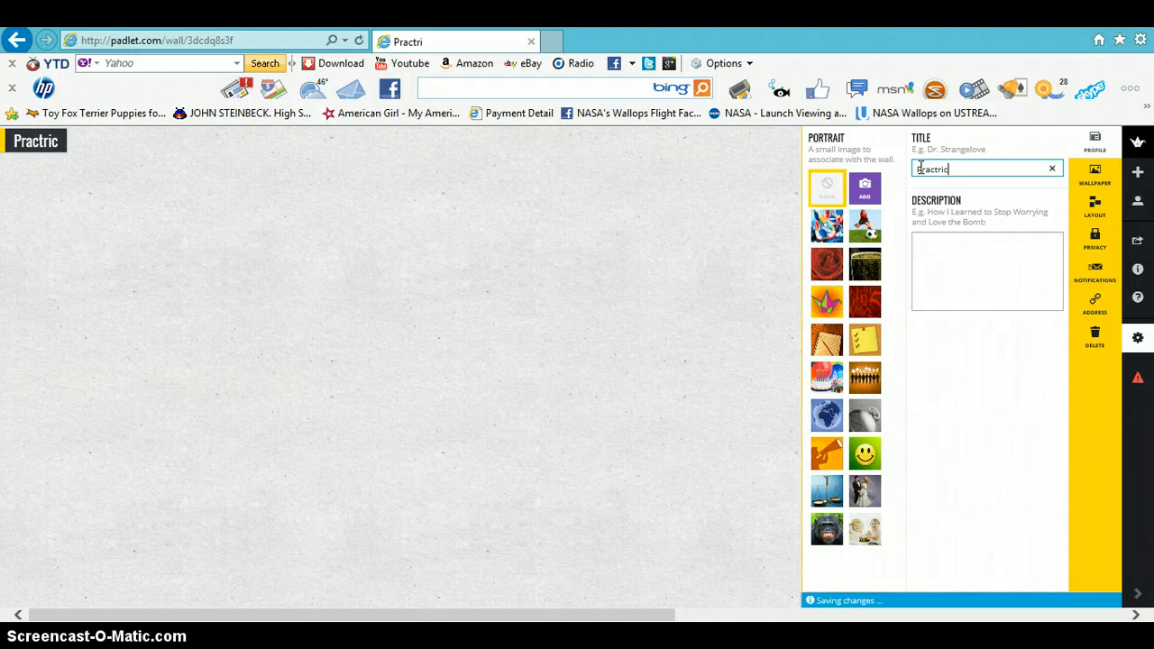
key(BackSpace)
key(BackSpace)
key(BackSpace)
text(ice Wall)
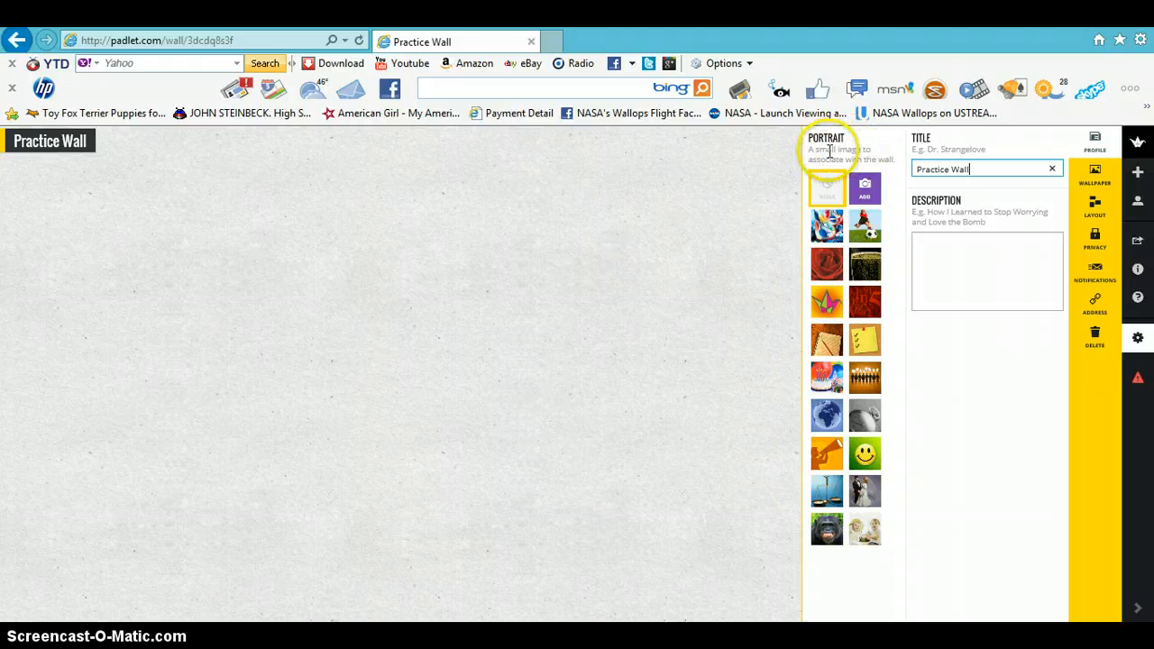
- Try several portrait images and set the smiley face as the wall's portrait
click(826, 236)
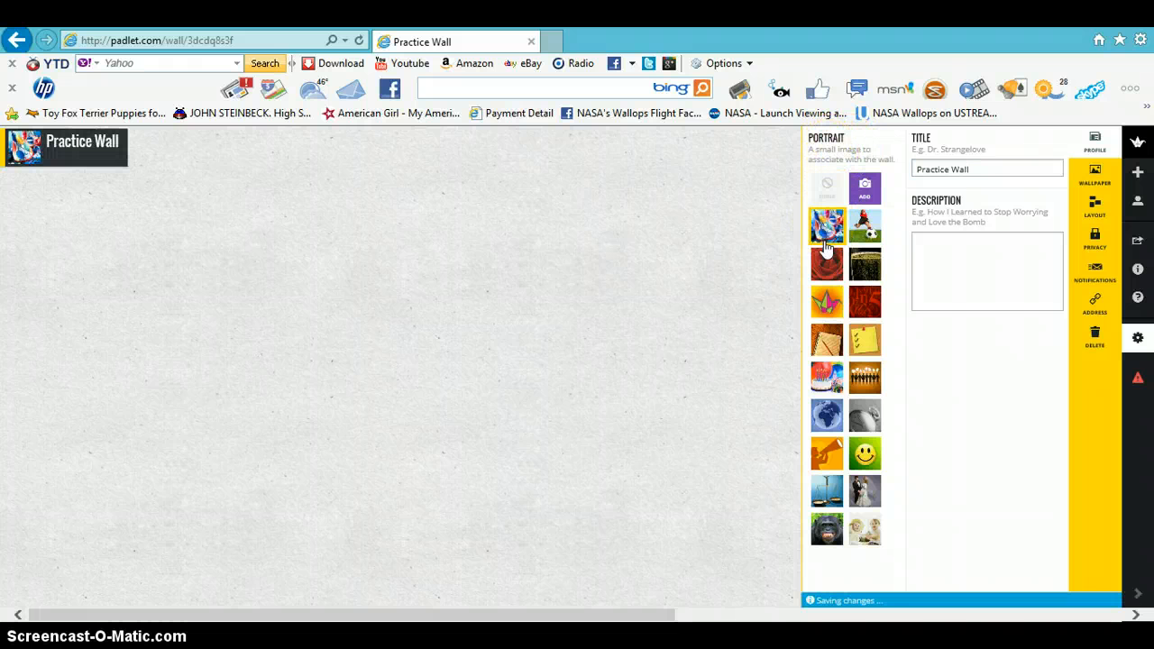
click(826, 262)
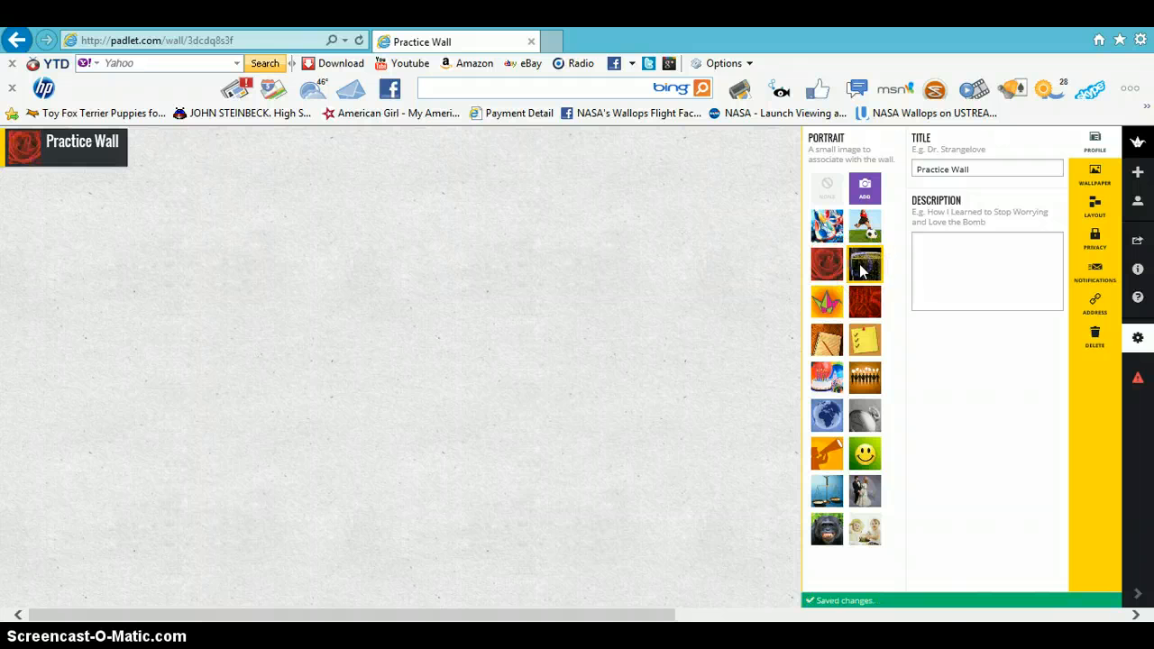
click(864, 301)
click(830, 305)
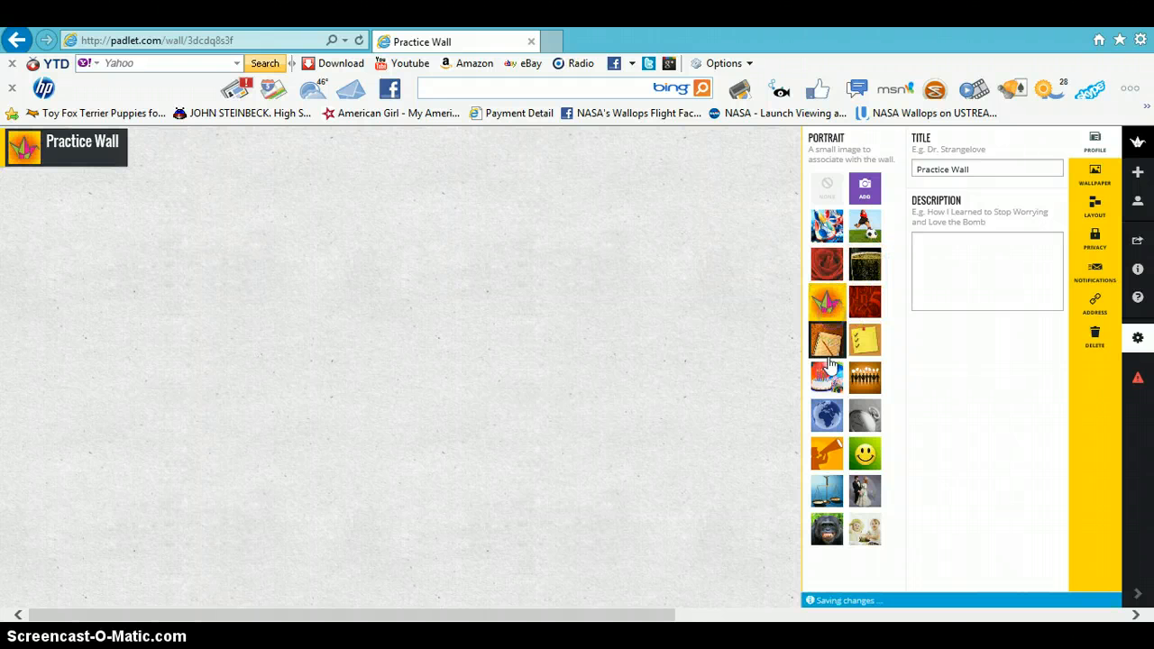
click(862, 412)
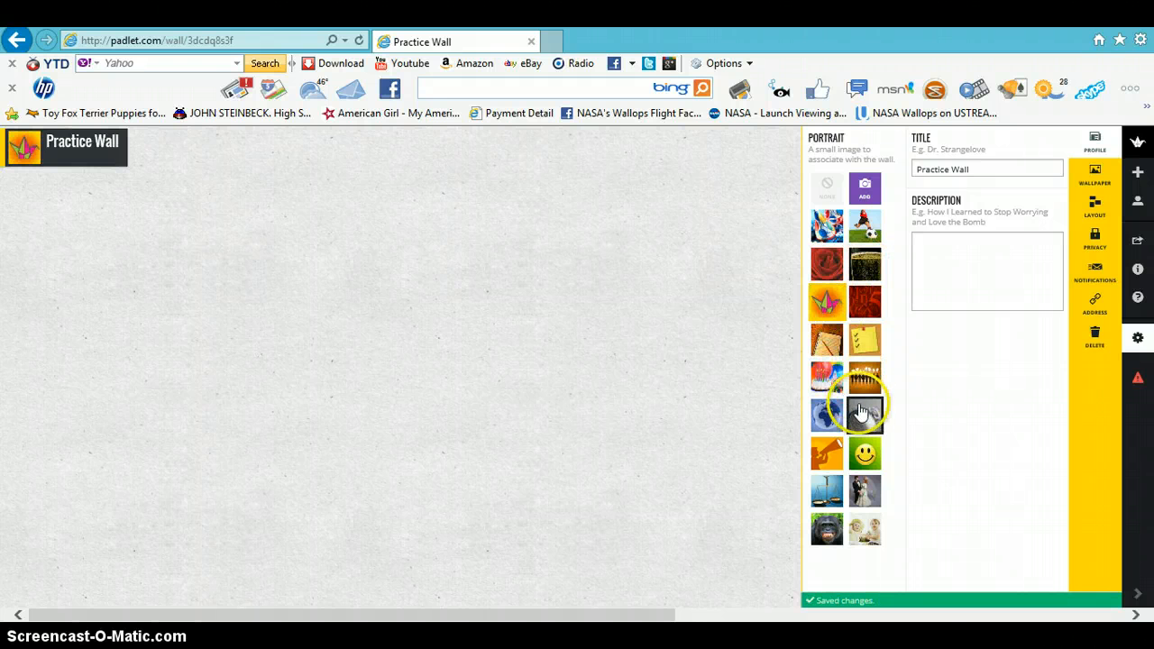
click(831, 413)
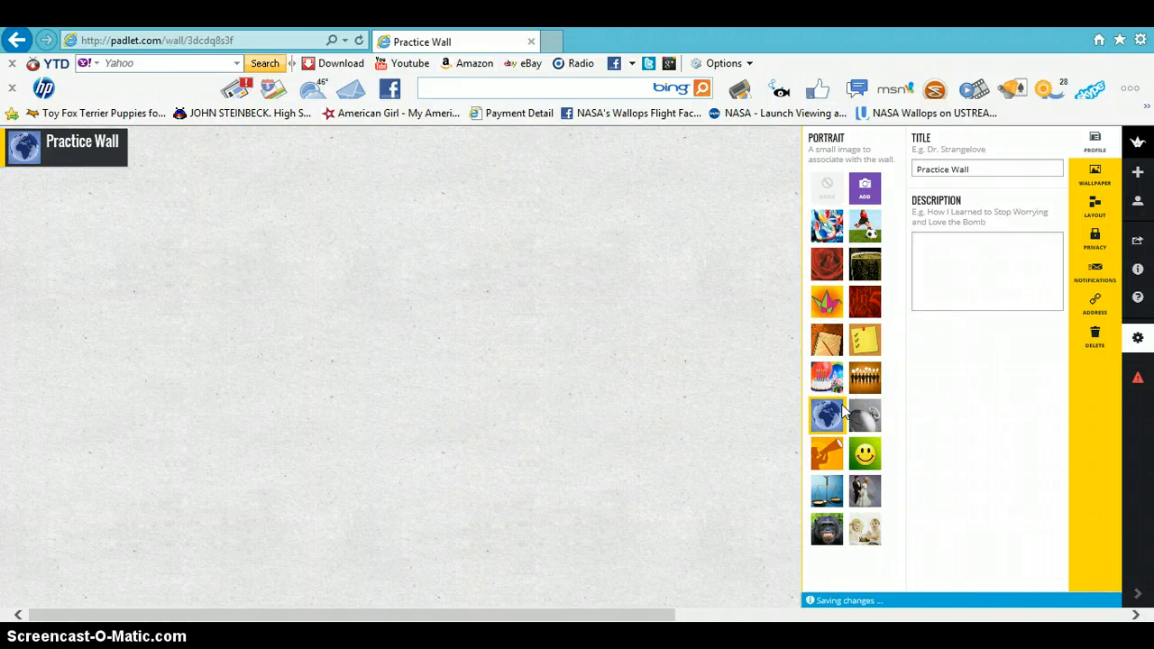
click(868, 455)
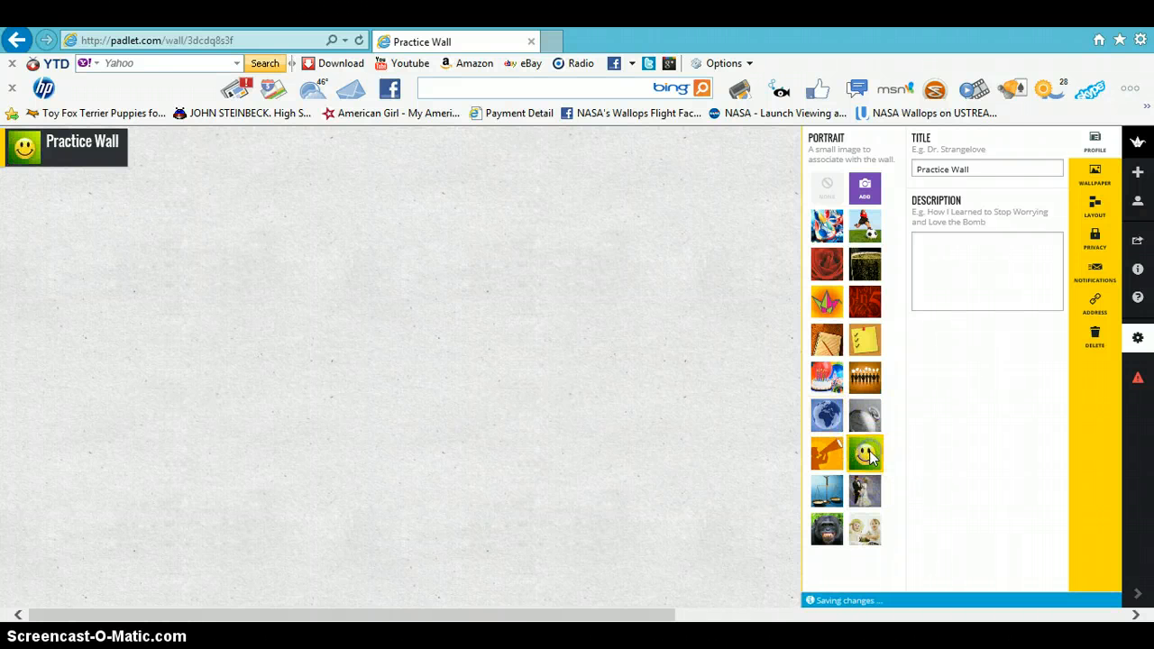
click(822, 179)
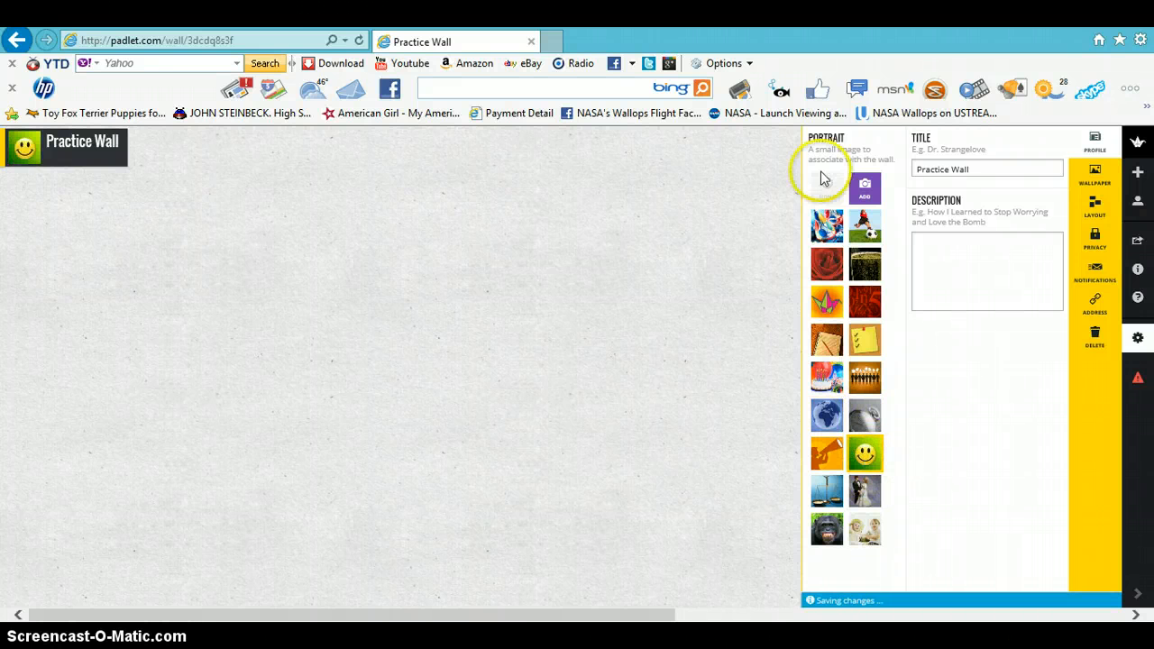
click(863, 191)
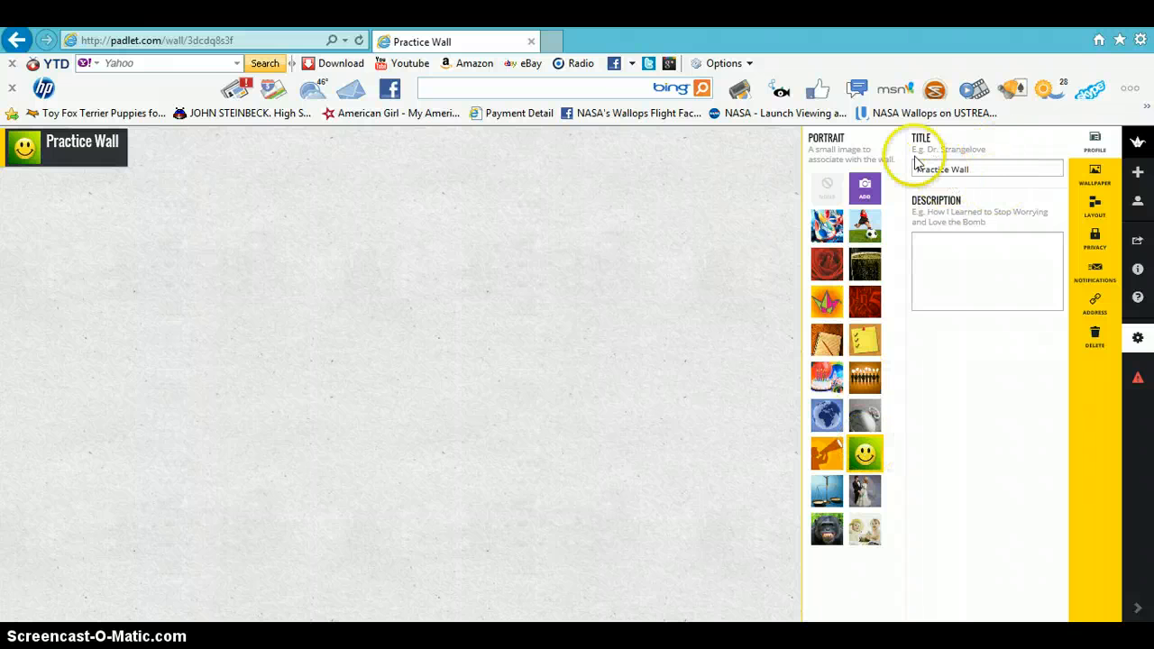
- Enter the description What I liked best about Padlet
click(940, 249)
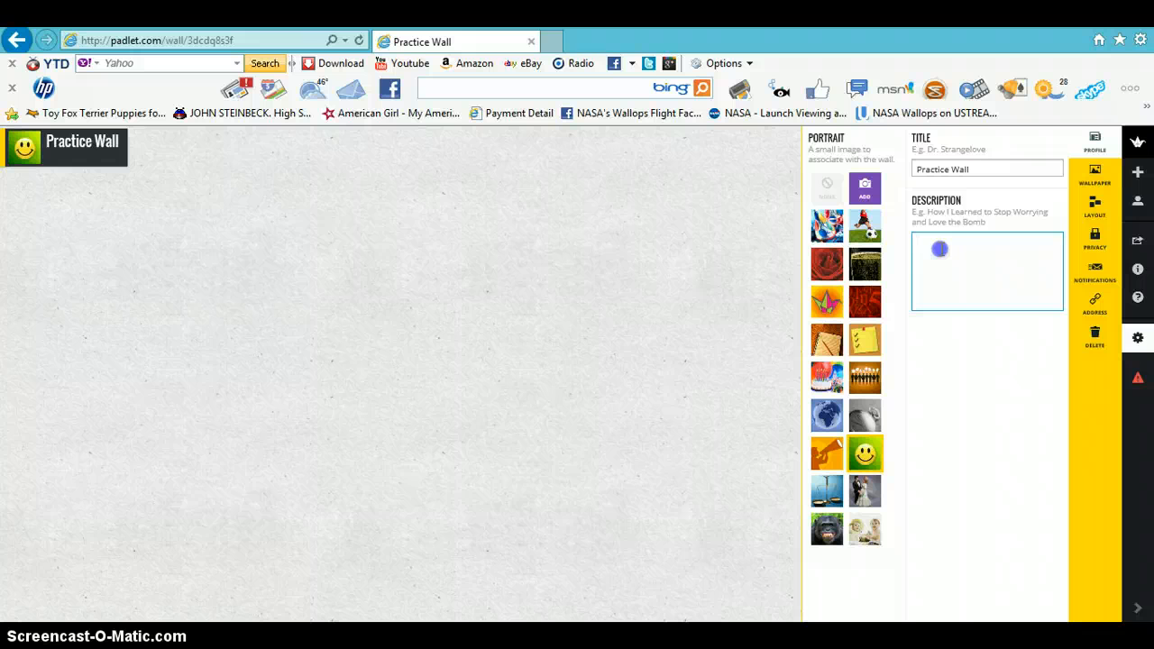
text(What)
text(I liked)
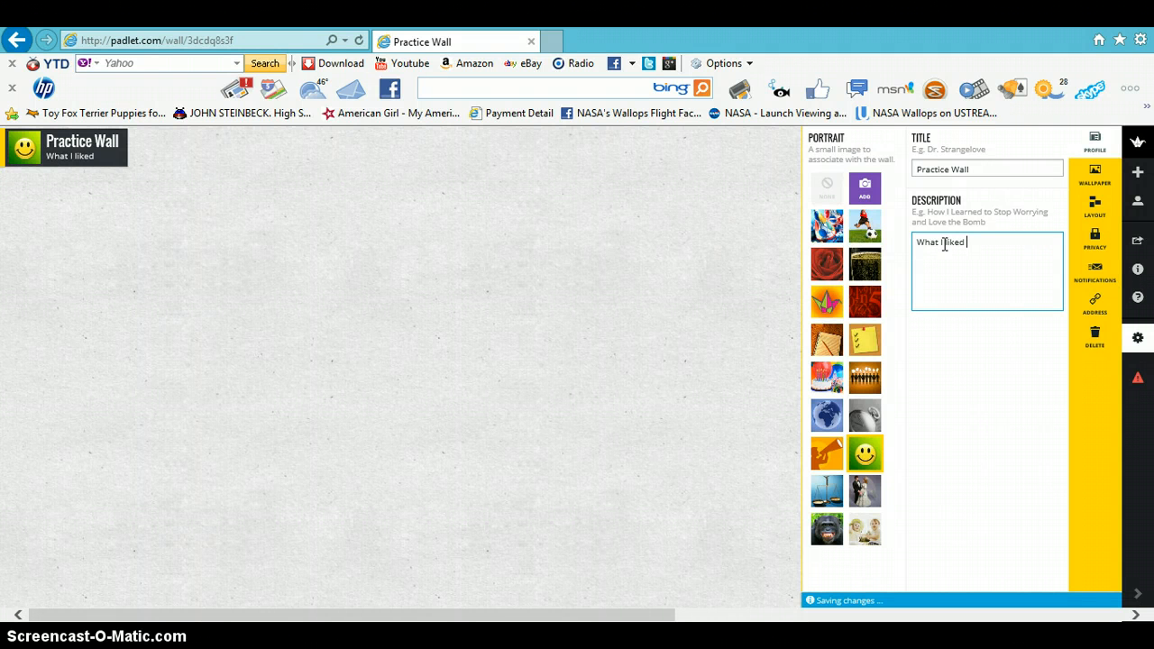
text( best about )
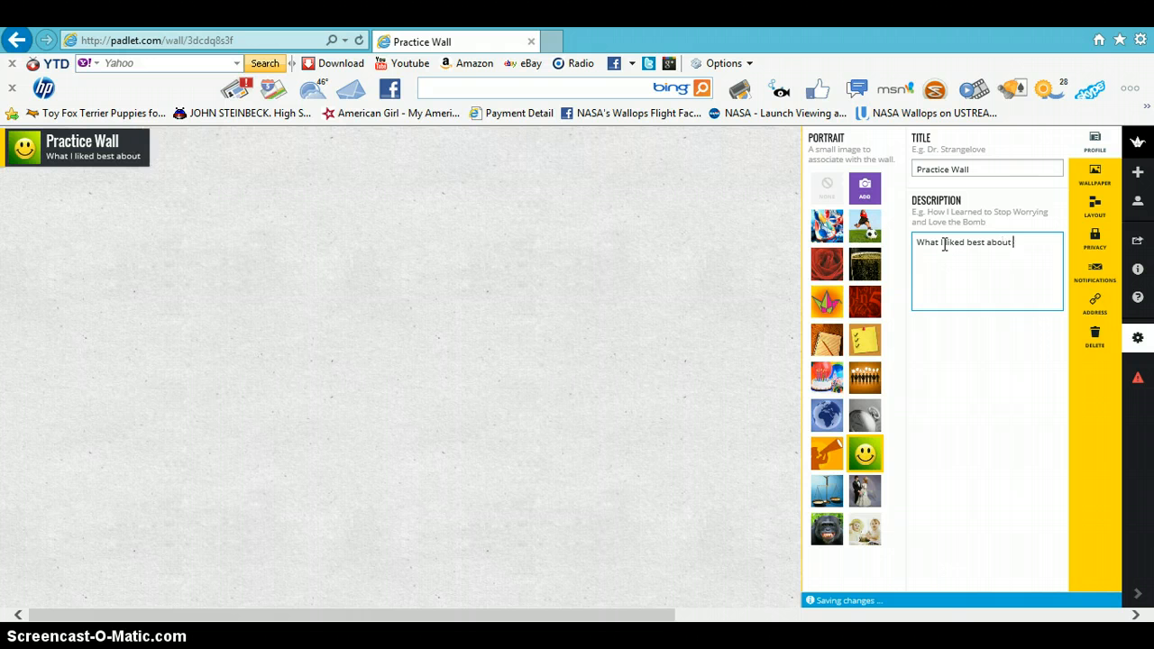
text(Padlet)
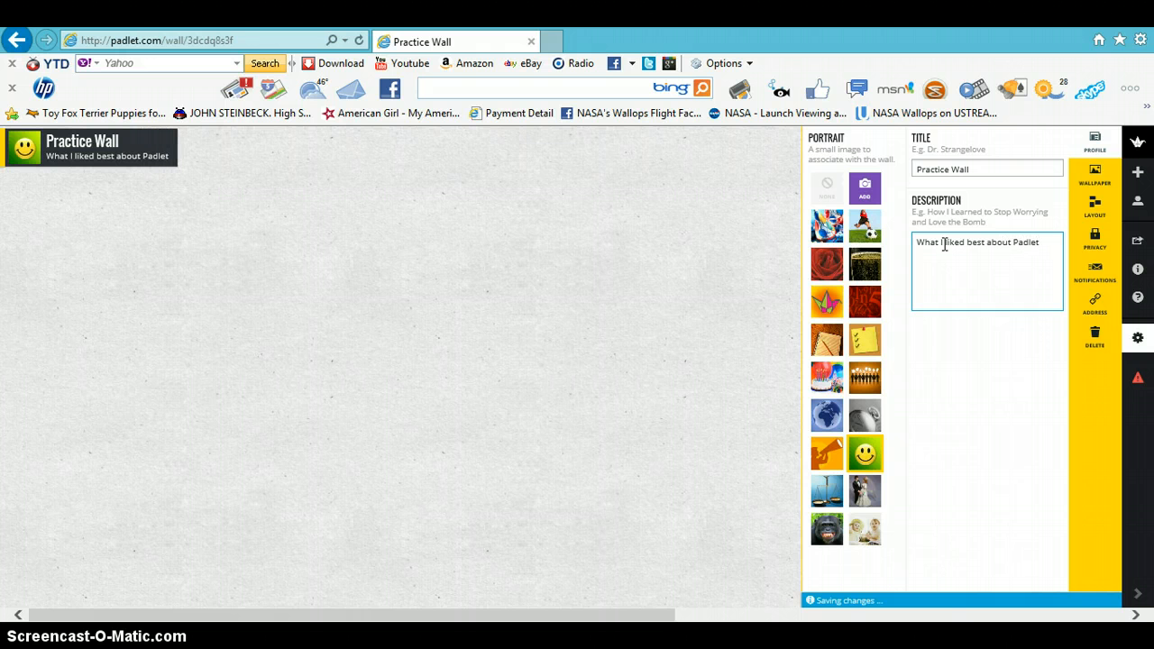
text(.)
- Replace the description with What did you like bestabout Padlet
drag(918, 244, 1048, 238)
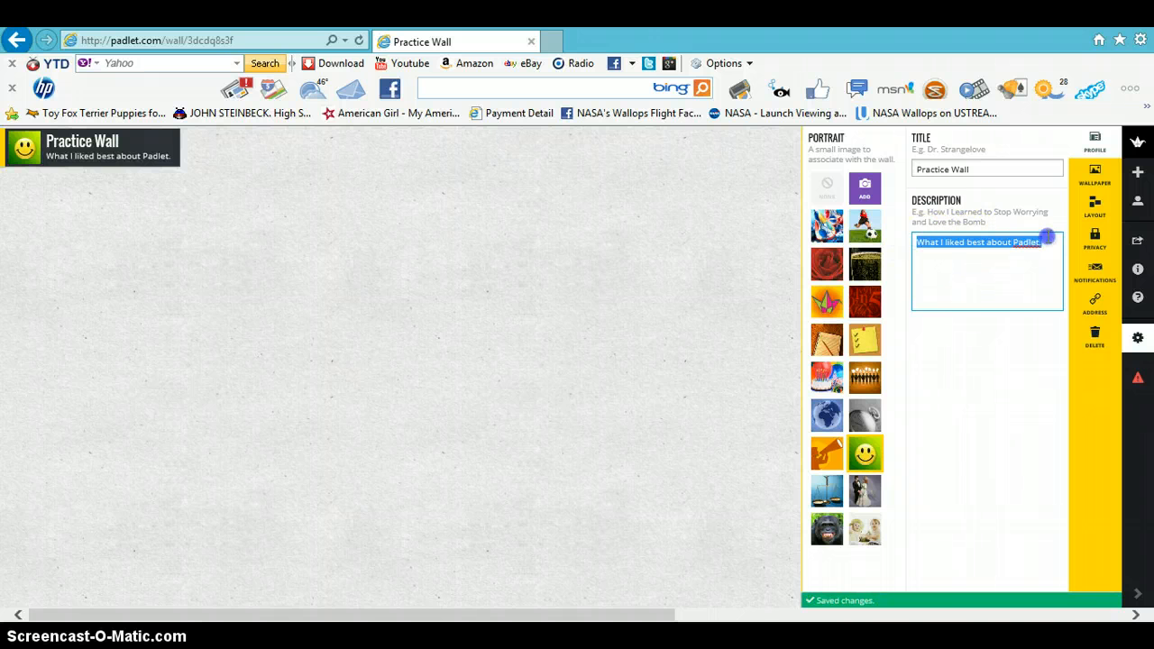
text(What )
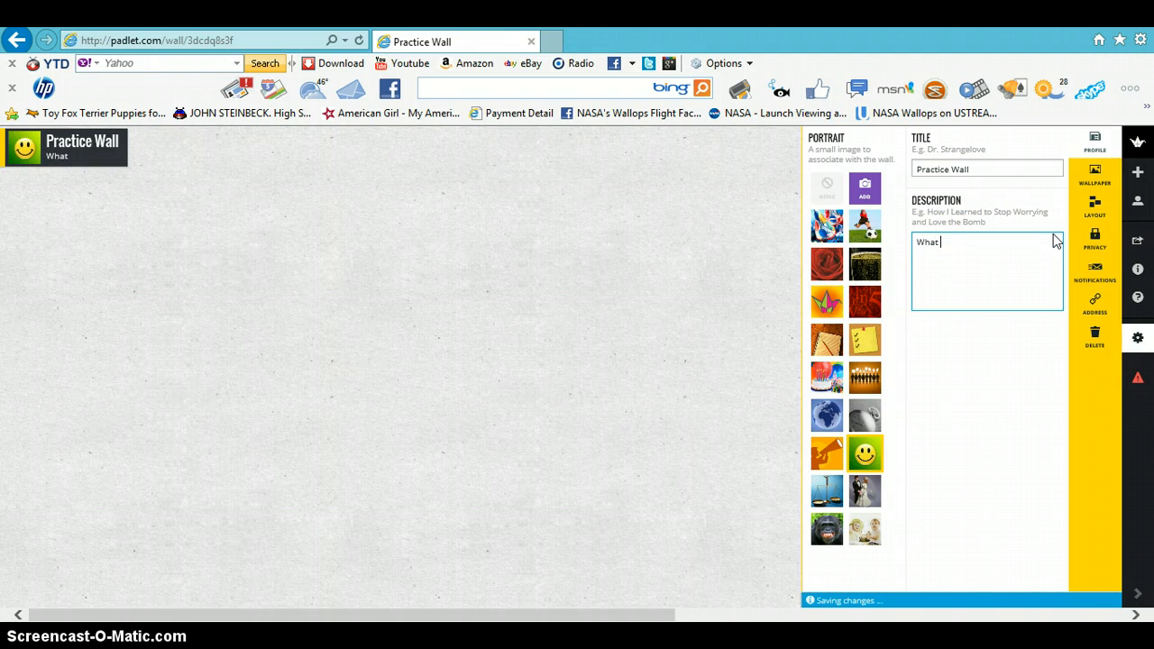
text(did you like bestabout)
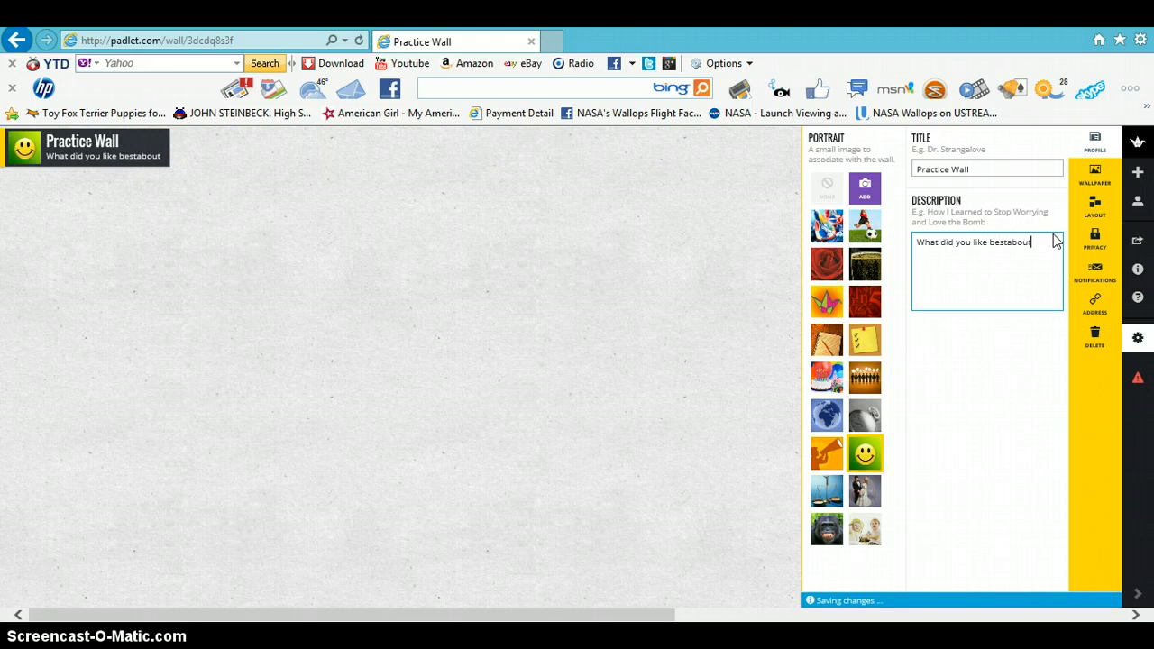
text( Padlet)
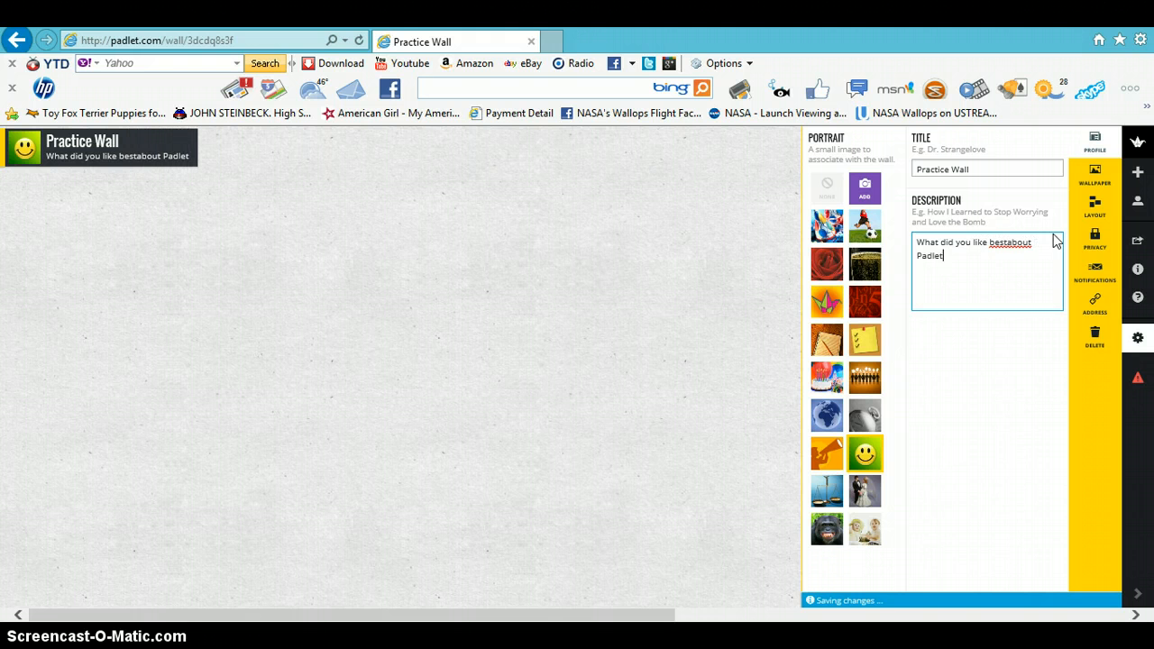
text(.)
- Correct the description to read What did you like best about Padlet?
click(1012, 243)
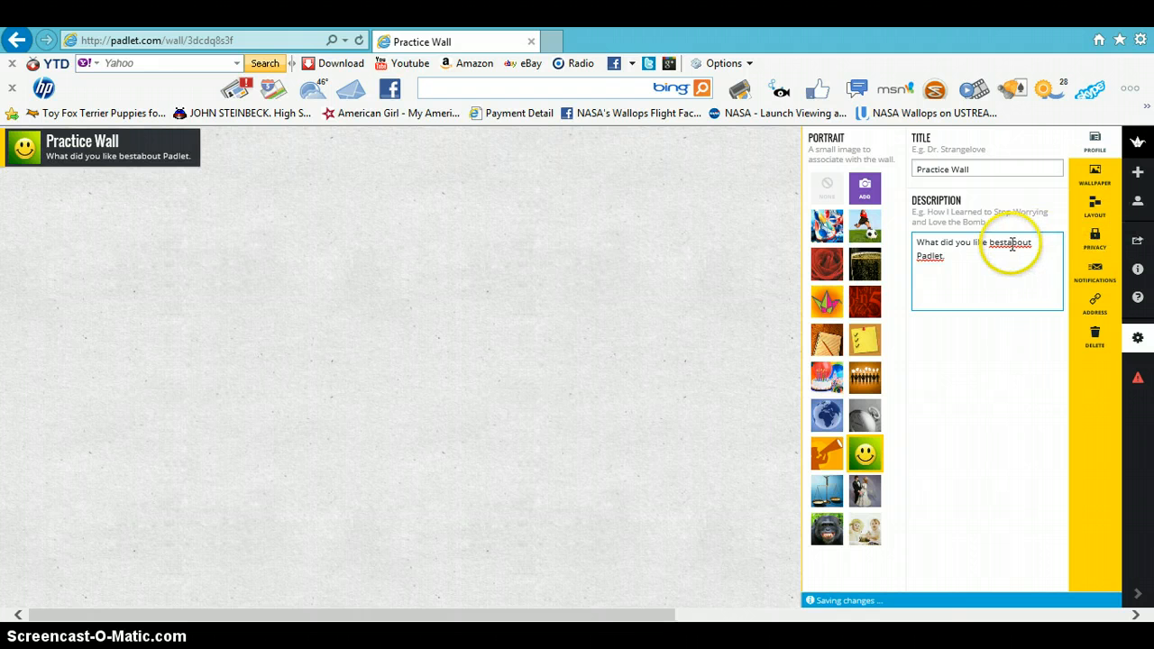
click(967, 270)
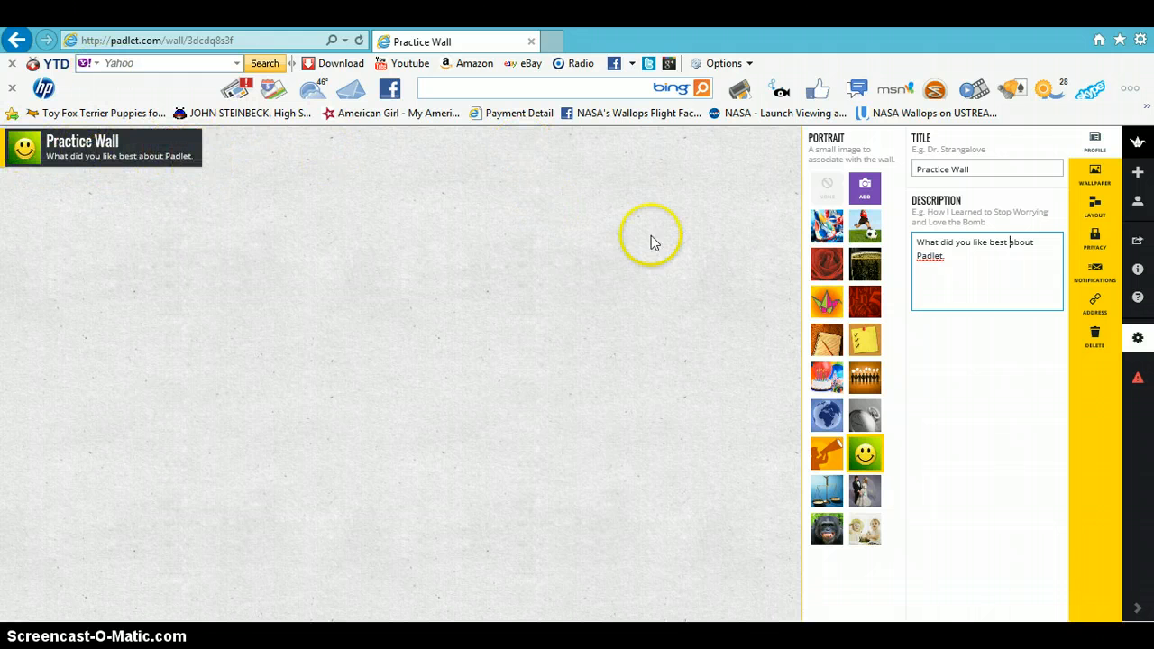
click(947, 259)
key(BackSpace)
text(?)
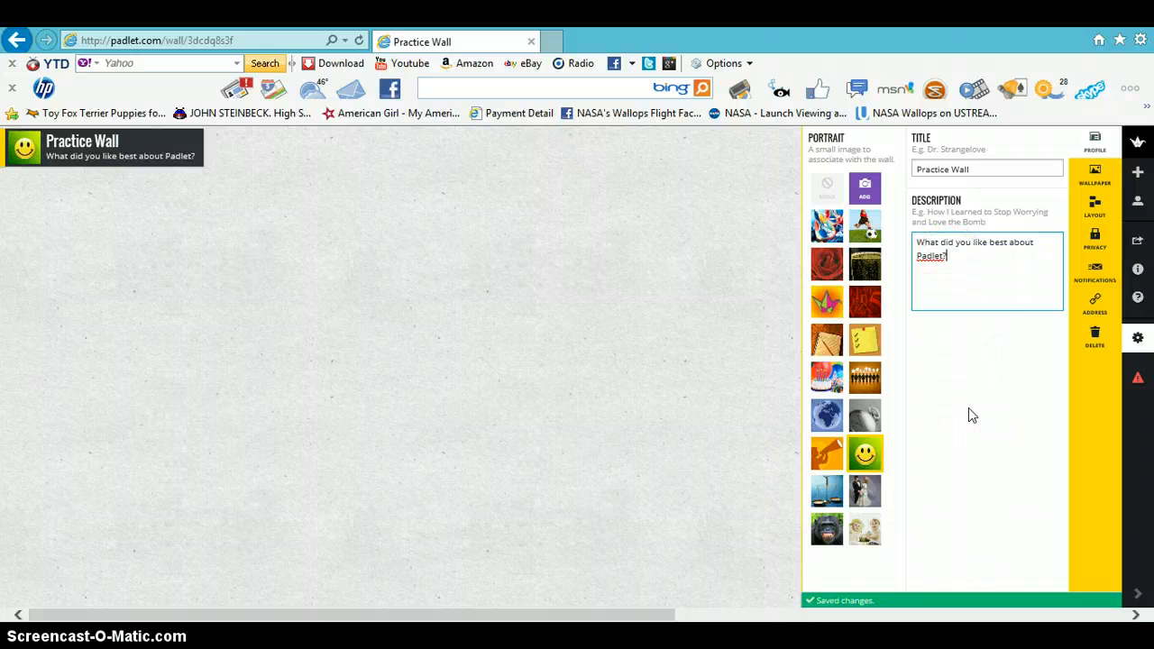
click(987, 289)
- Try several wallpapers and set Blackboard as the wall's wallpaper
click(1094, 181)
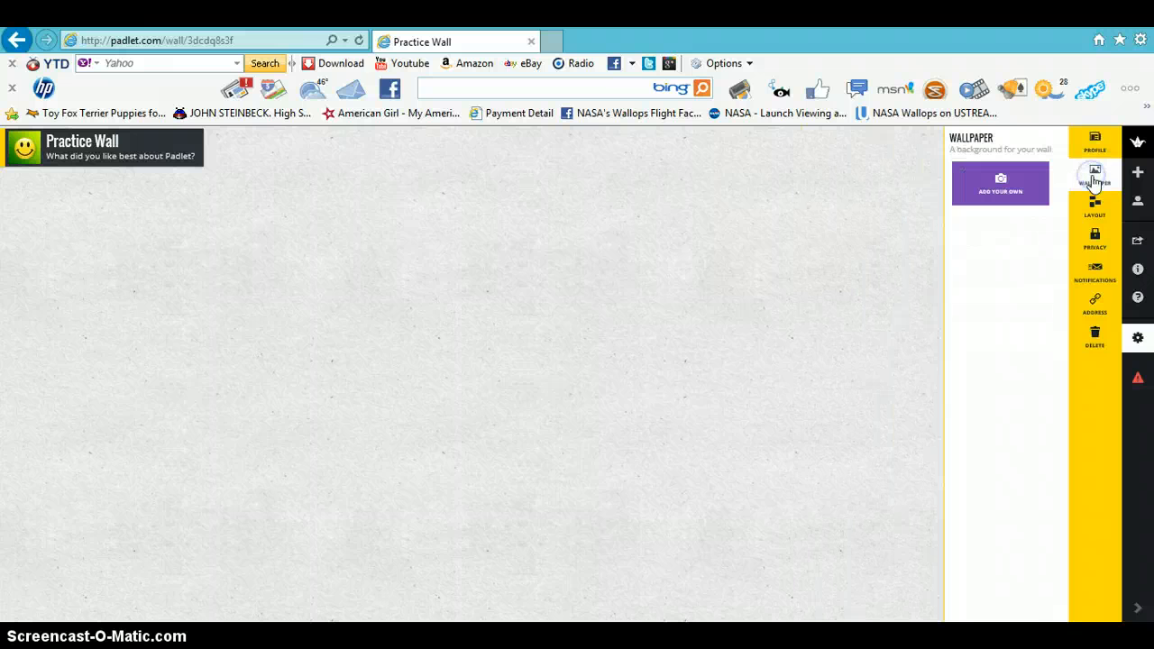
click(540, 269)
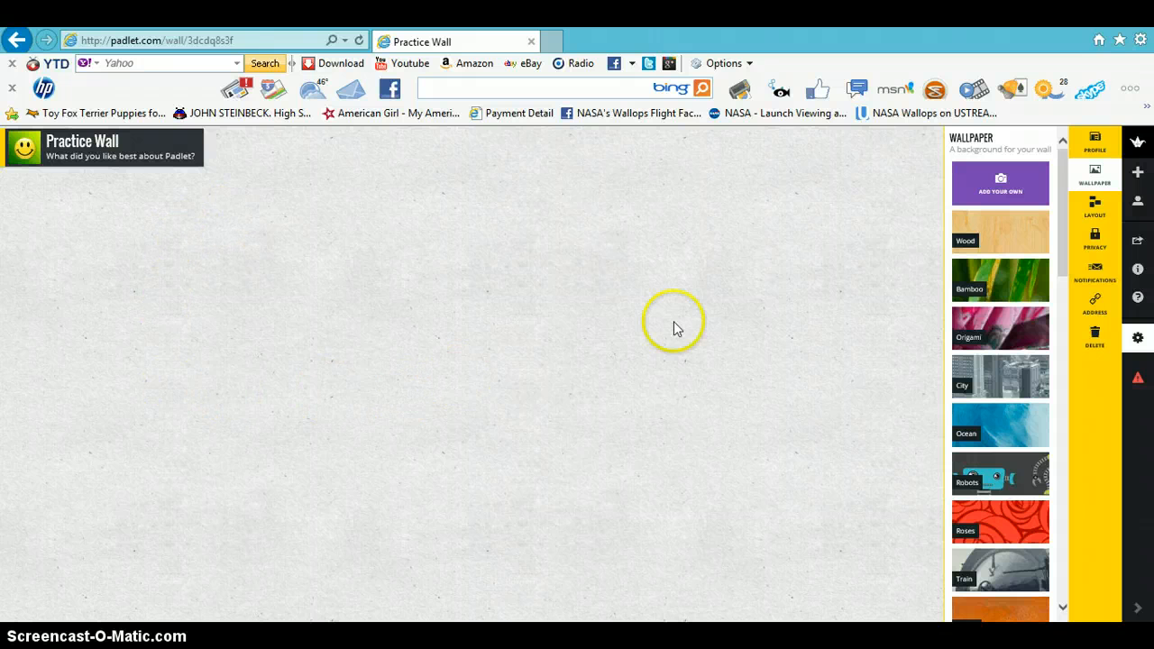
click(1005, 236)
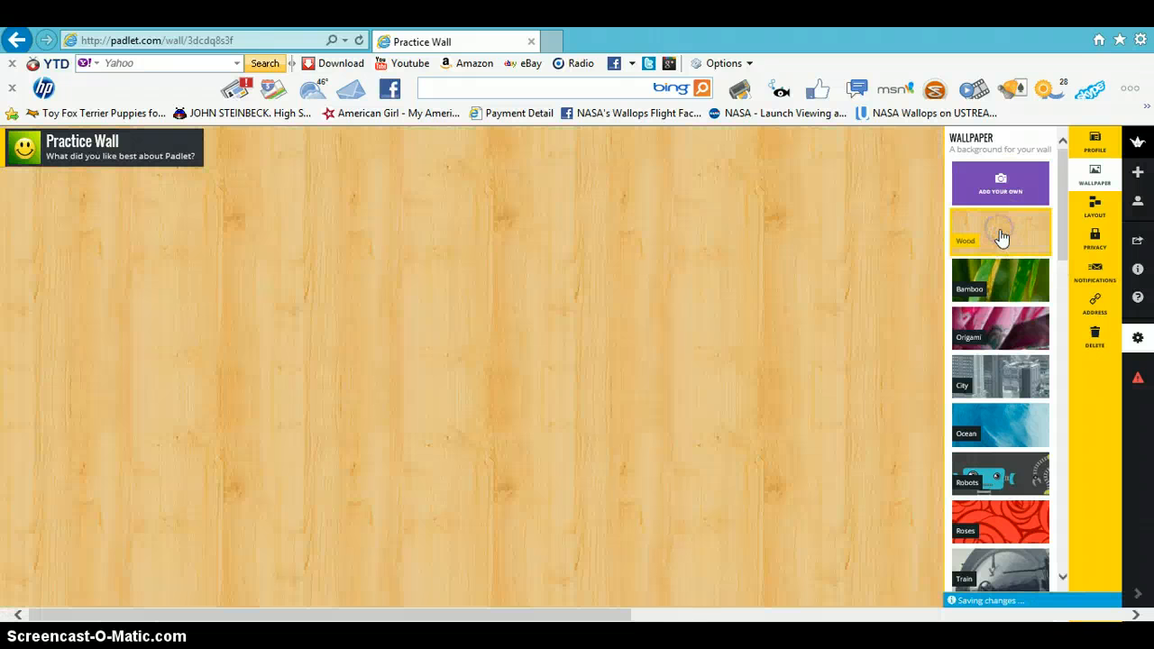
click(1003, 282)
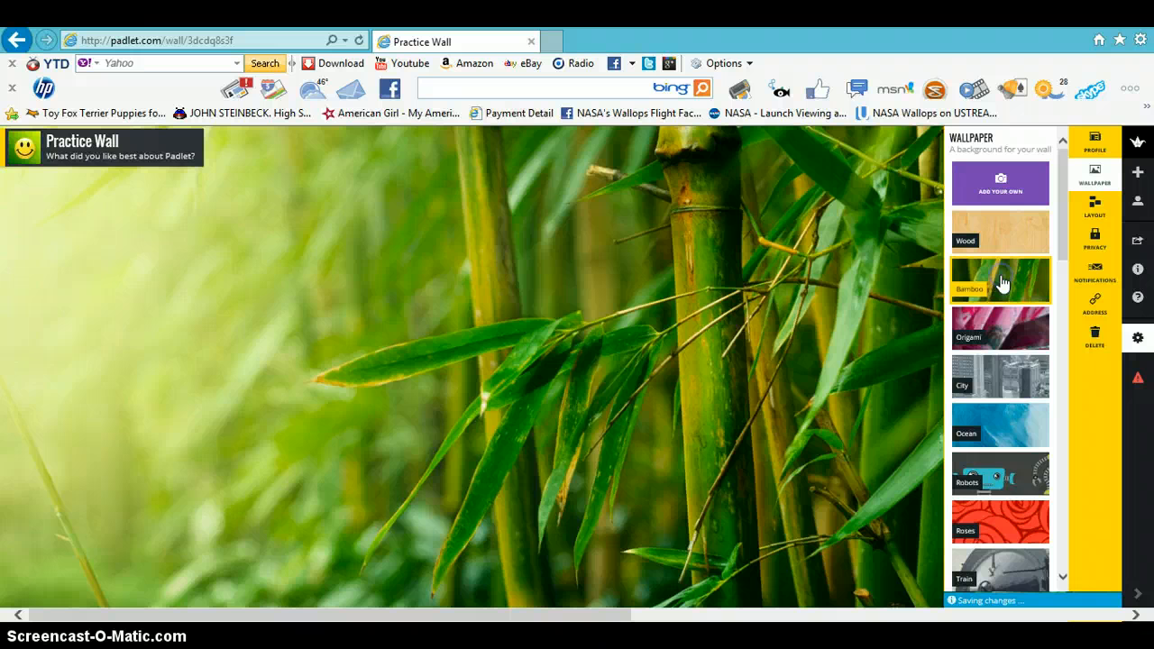
click(1011, 434)
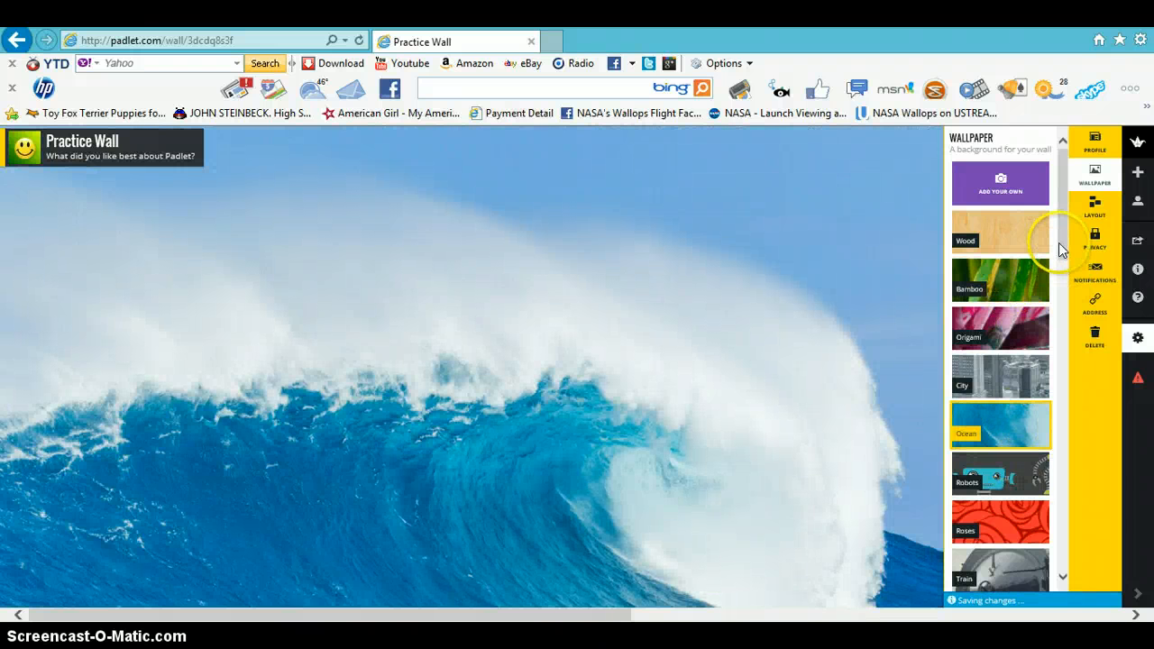
drag(1062, 250, 1061, 330)
click(1013, 384)
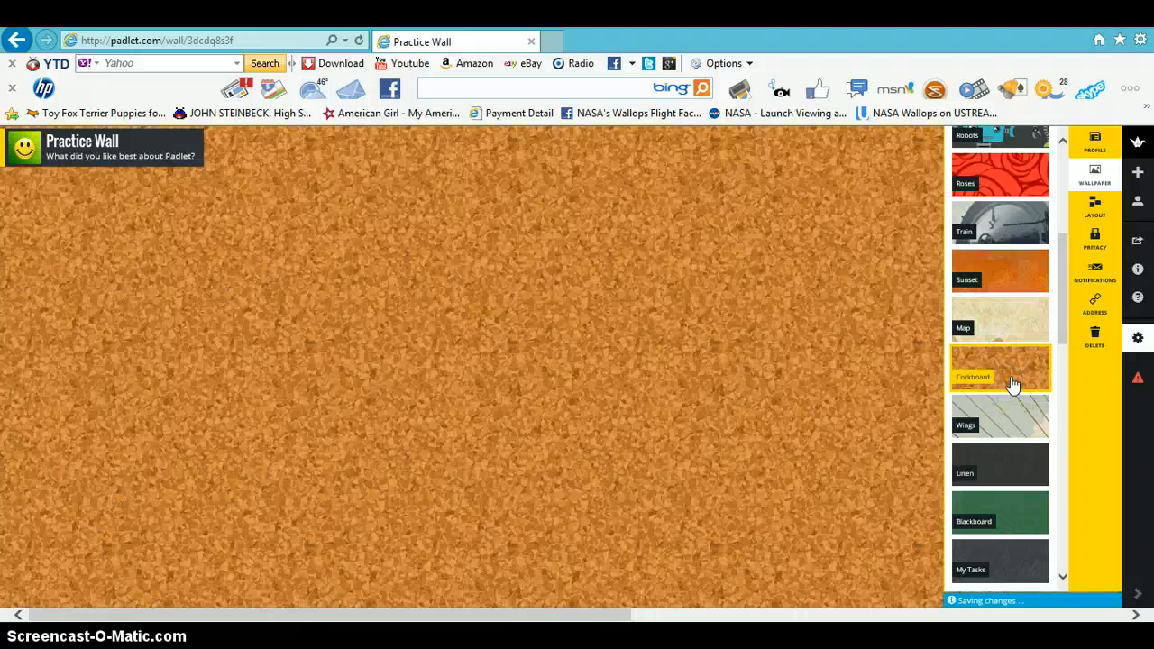
click(1021, 520)
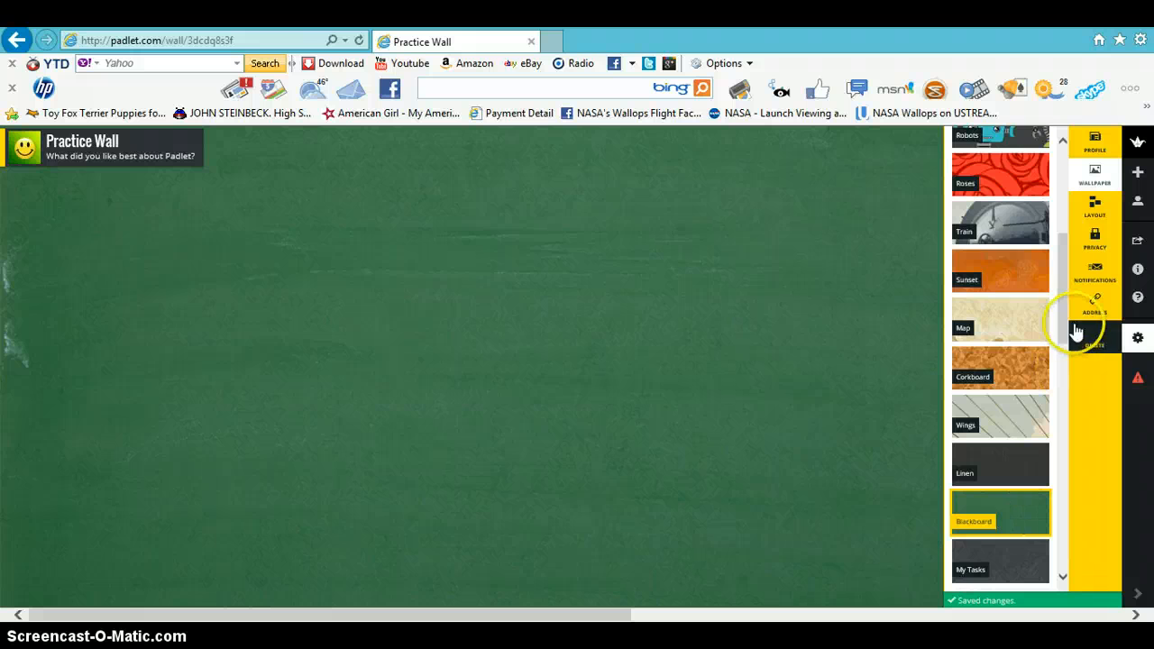
drag(1064, 317, 1069, 407)
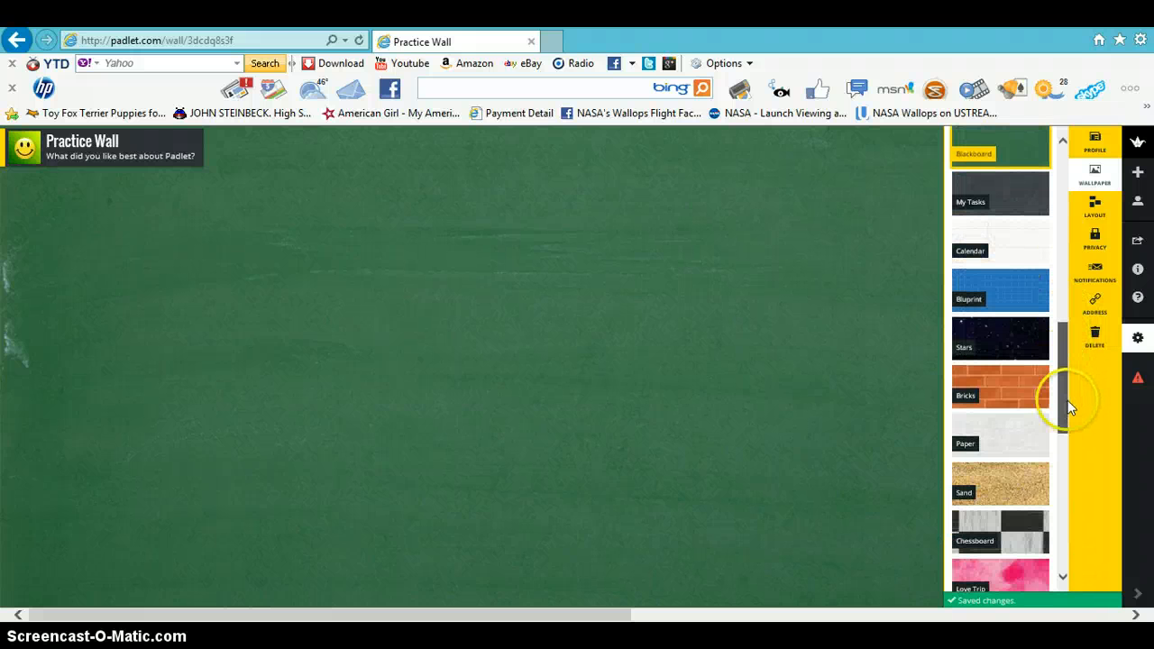
click(1021, 436)
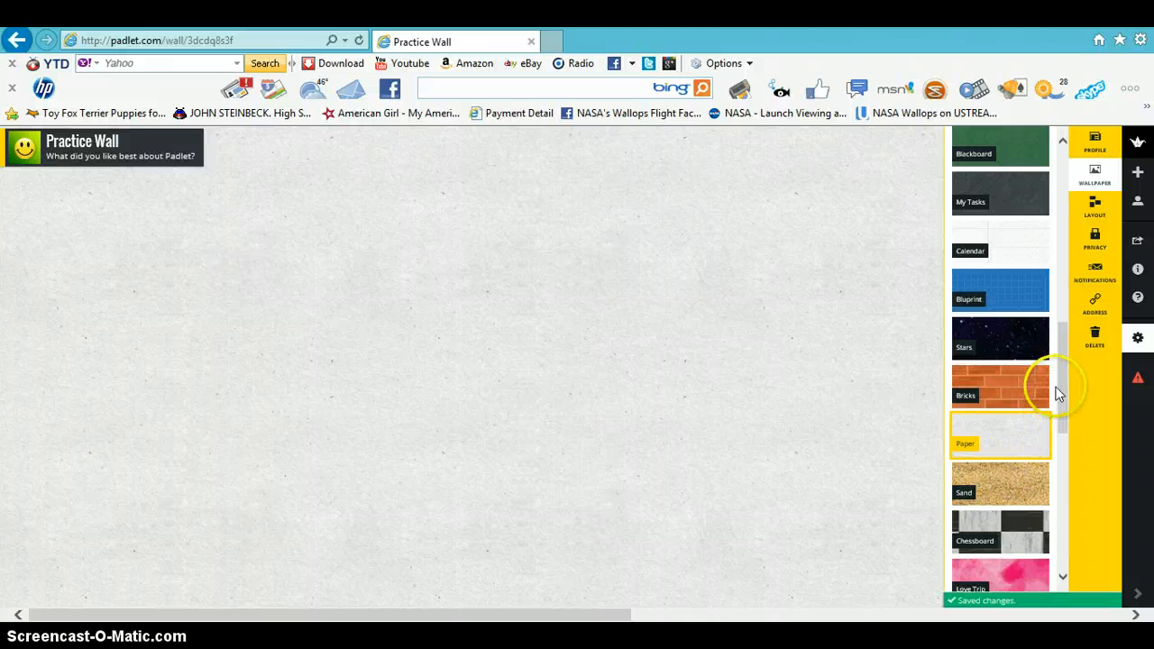
drag(1061, 389, 1063, 199)
click(1009, 307)
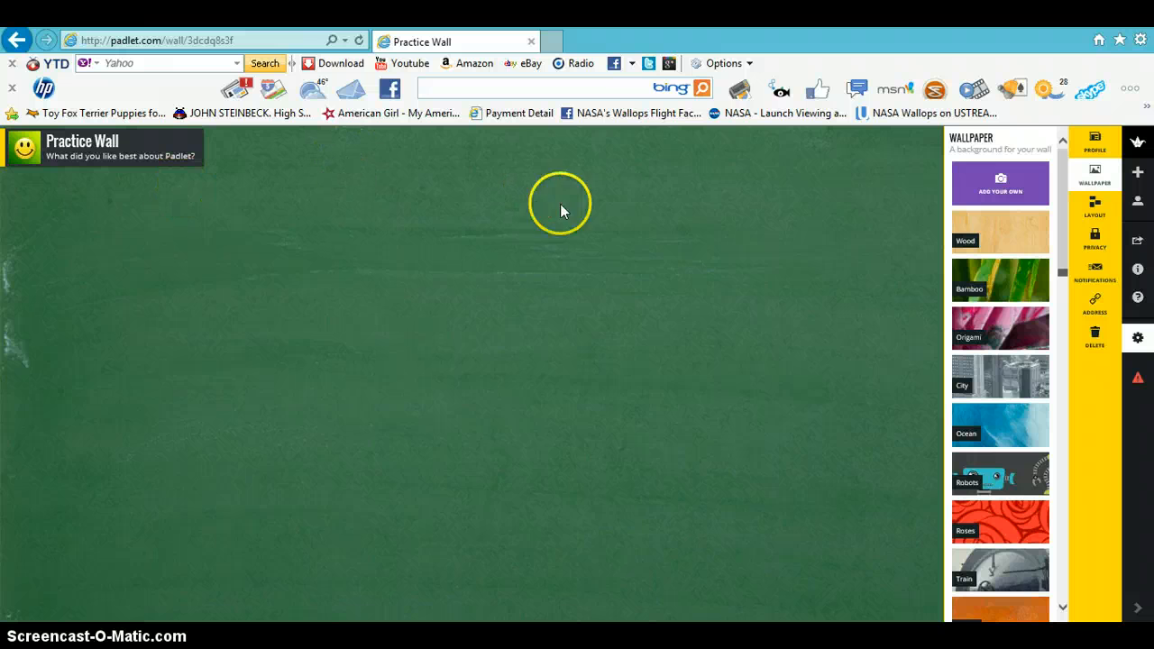
- Try the Stream layout and switch back to Freeform
click(1096, 210)
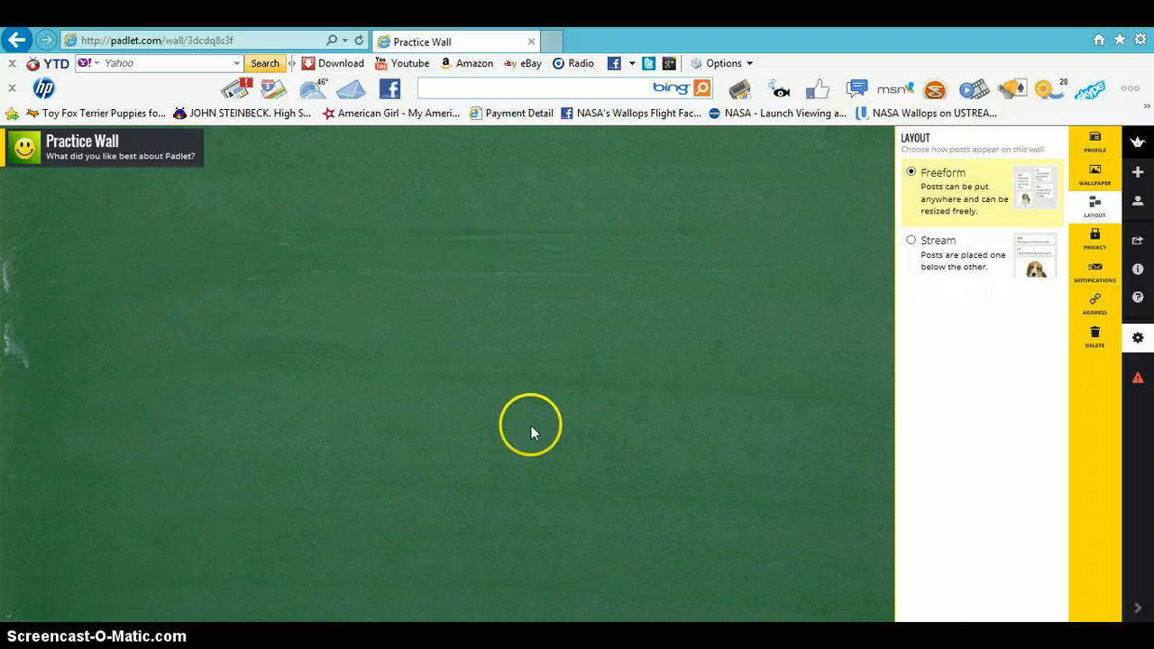
click(913, 245)
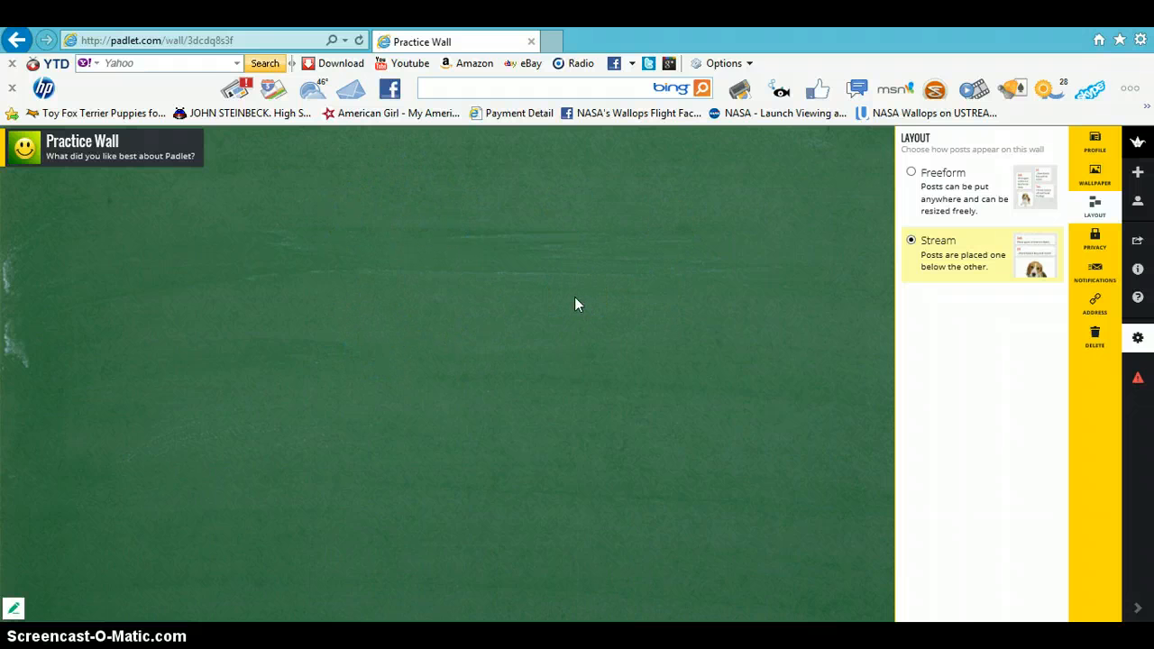
click(911, 173)
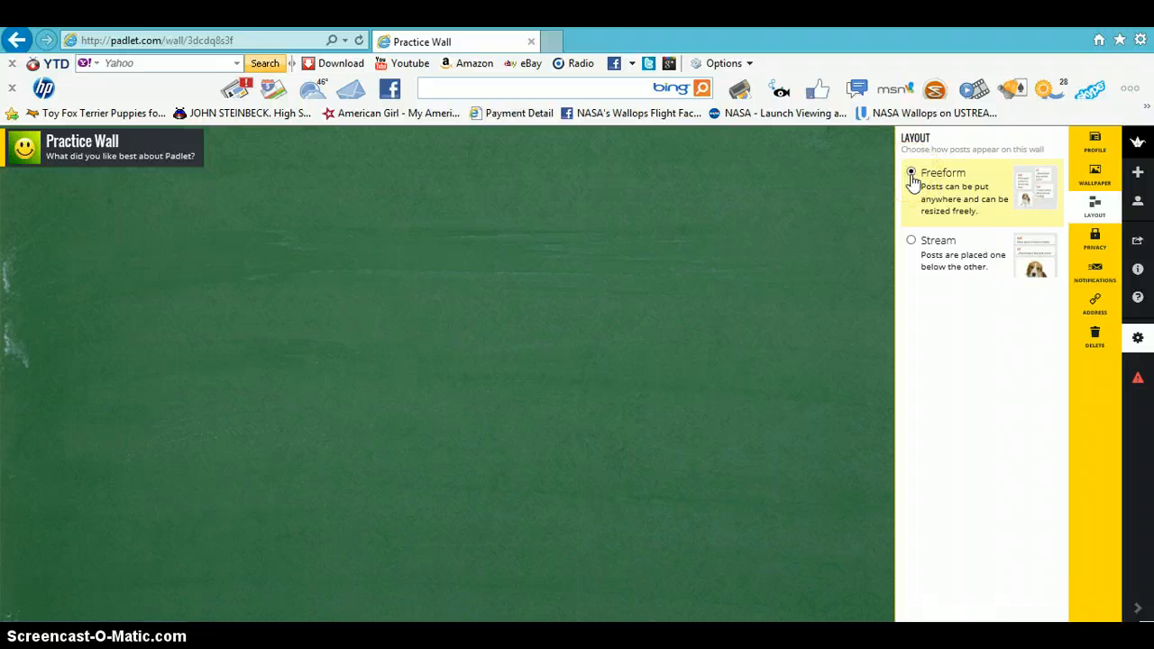
- Make the wall Password Protected and enter the wall password
click(1097, 242)
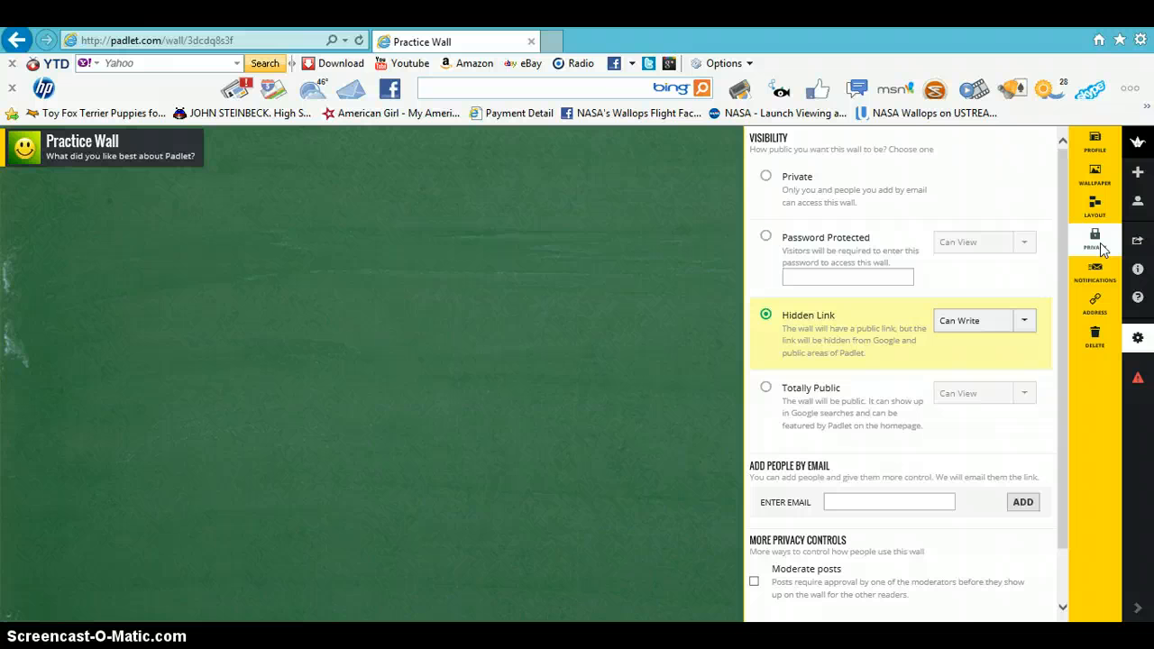
click(765, 240)
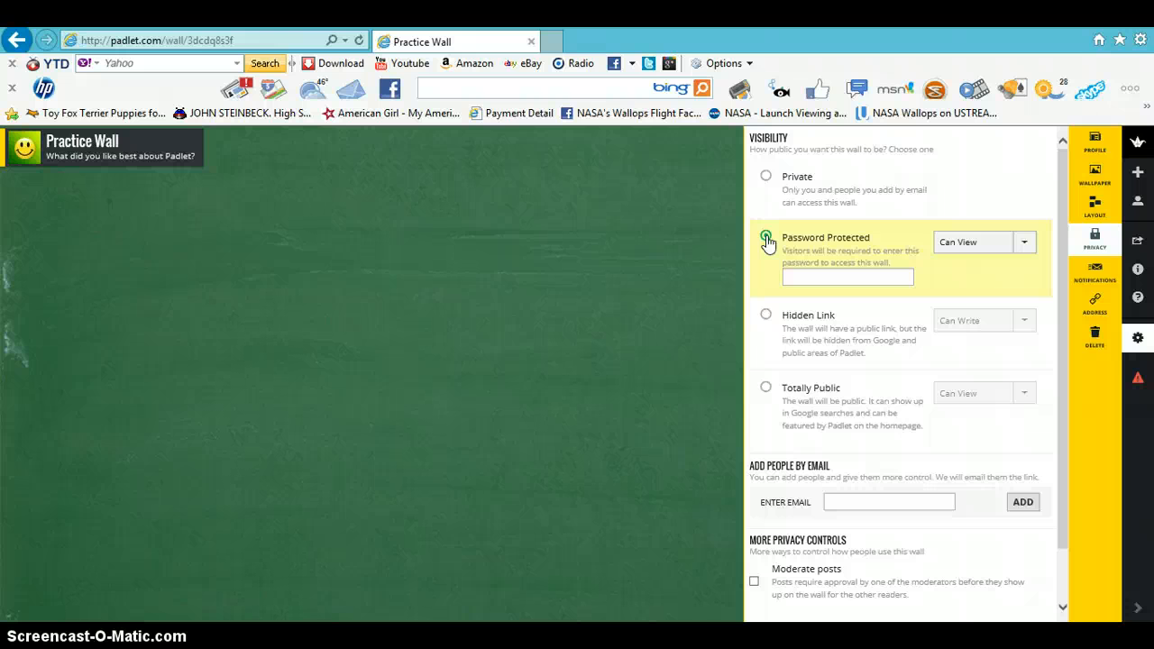
click(767, 239)
click(795, 276)
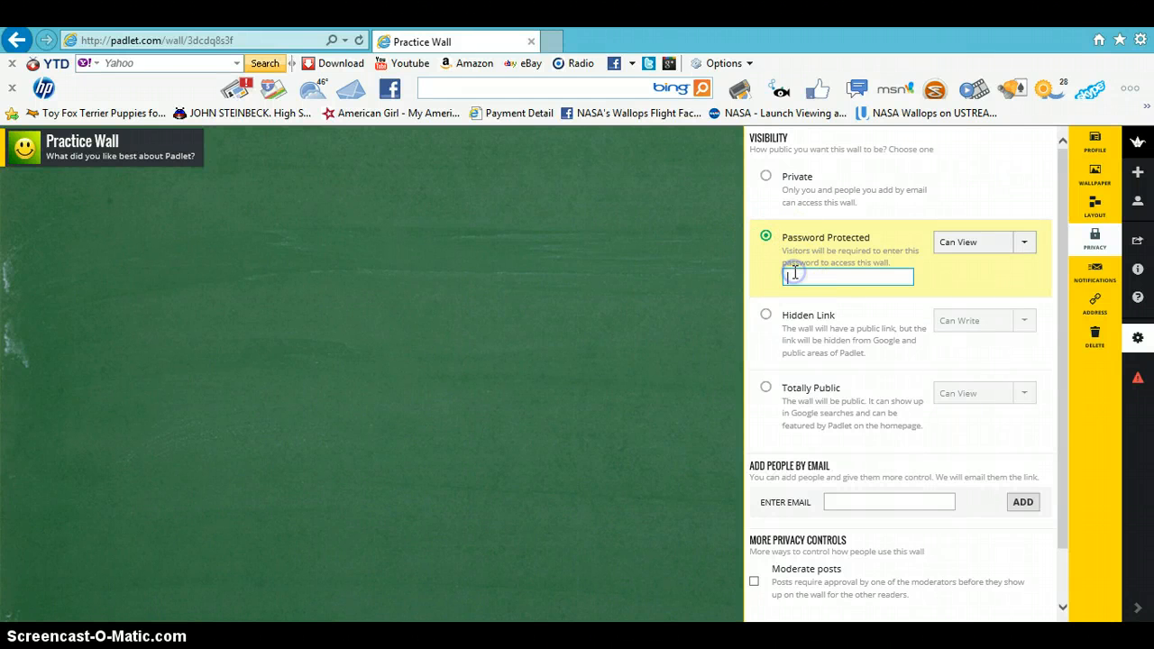
- Give password visitors Can Write access and turn on Moderate posts, submitting the privacy settings
click(1025, 246)
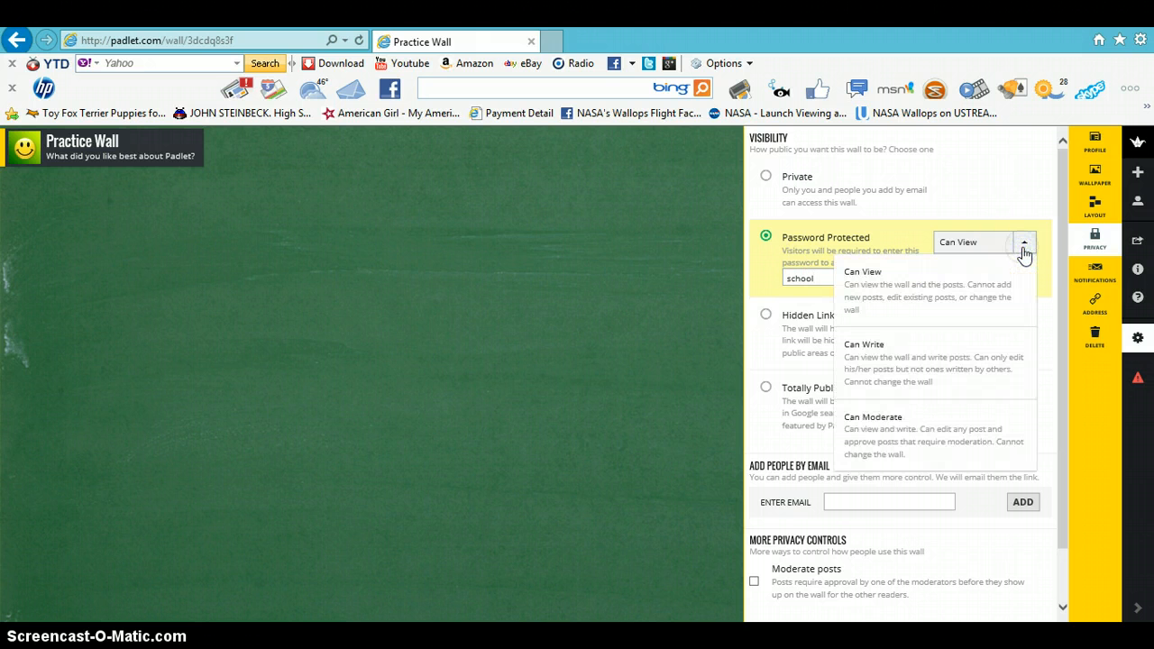
click(901, 379)
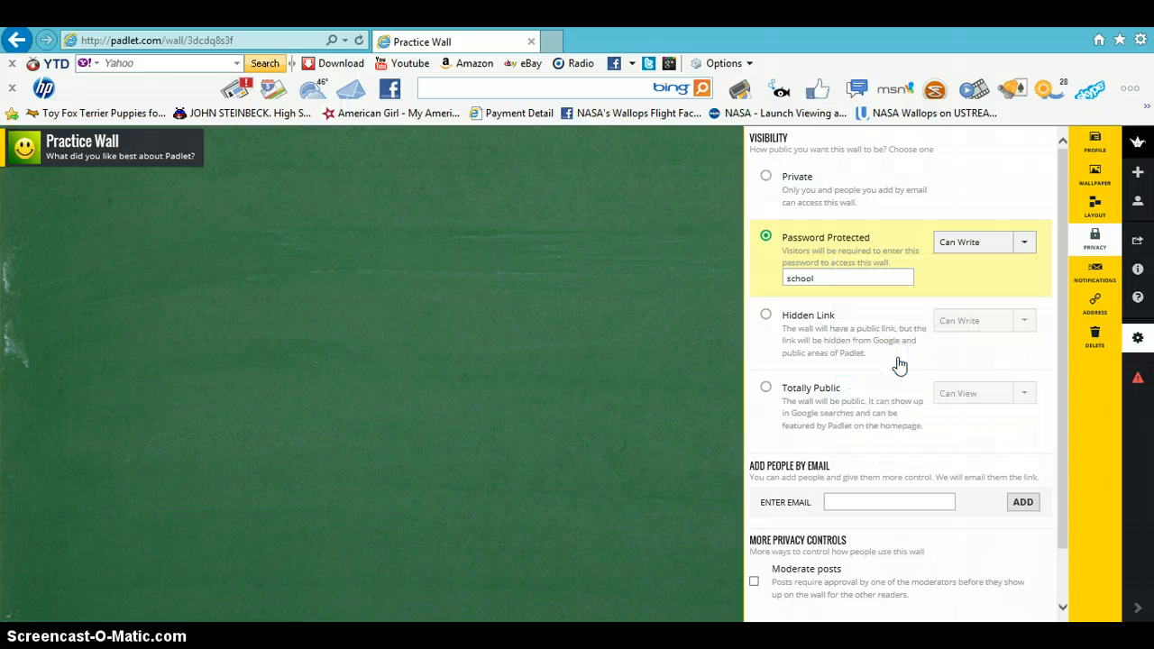
drag(1068, 284, 1066, 367)
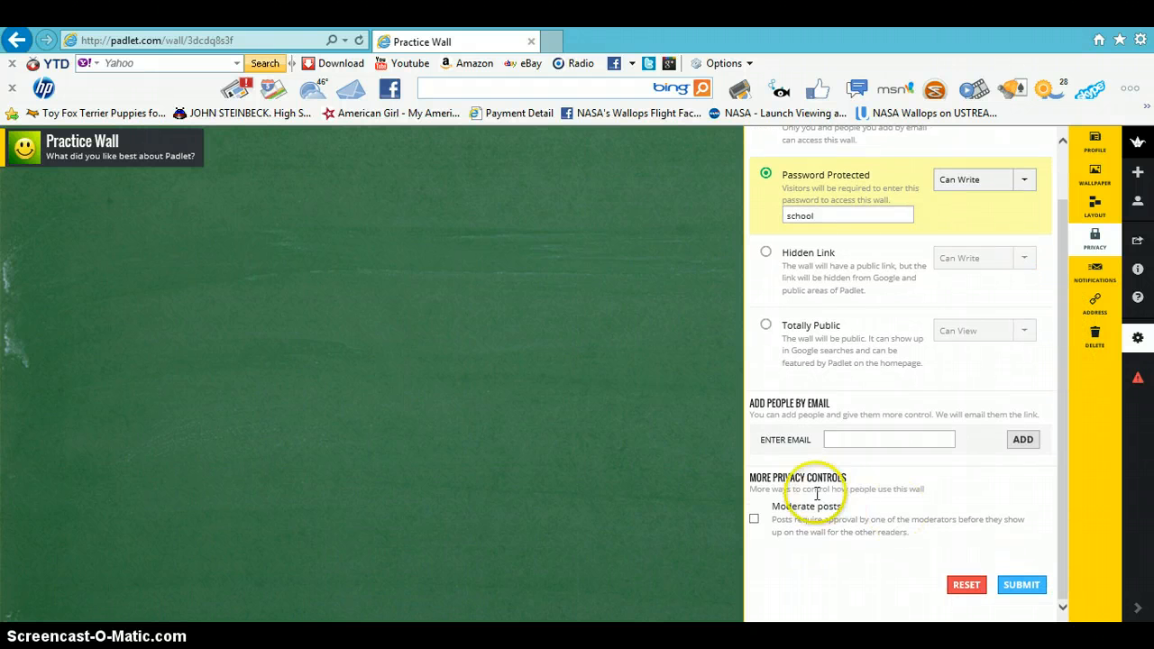
click(755, 519)
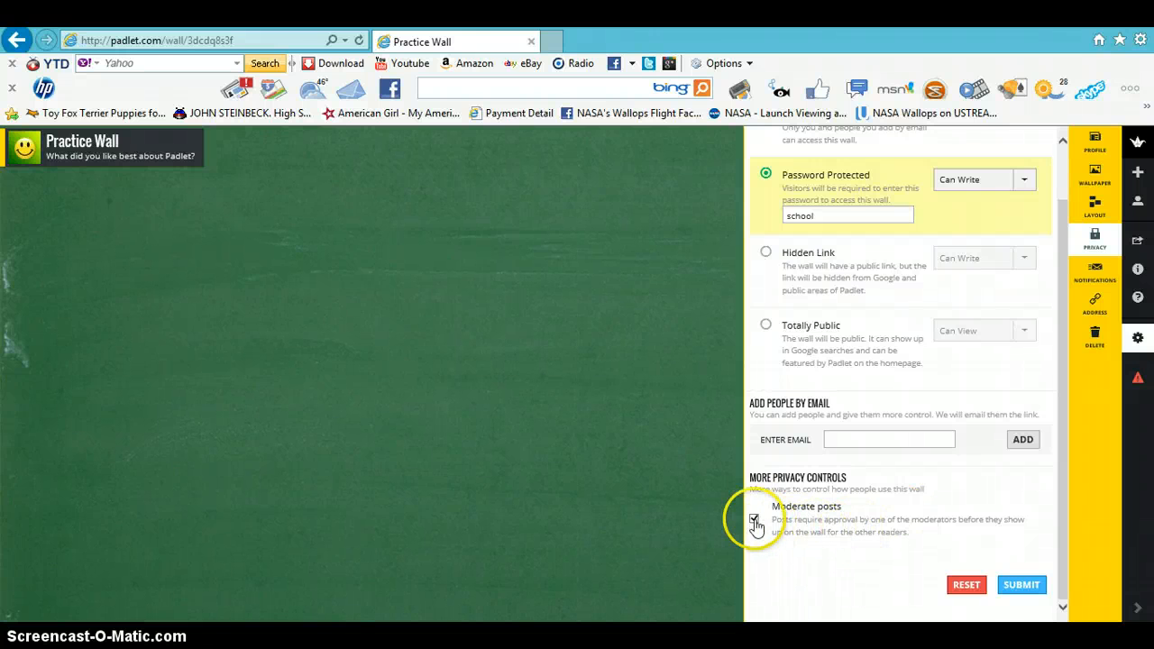
click(1028, 587)
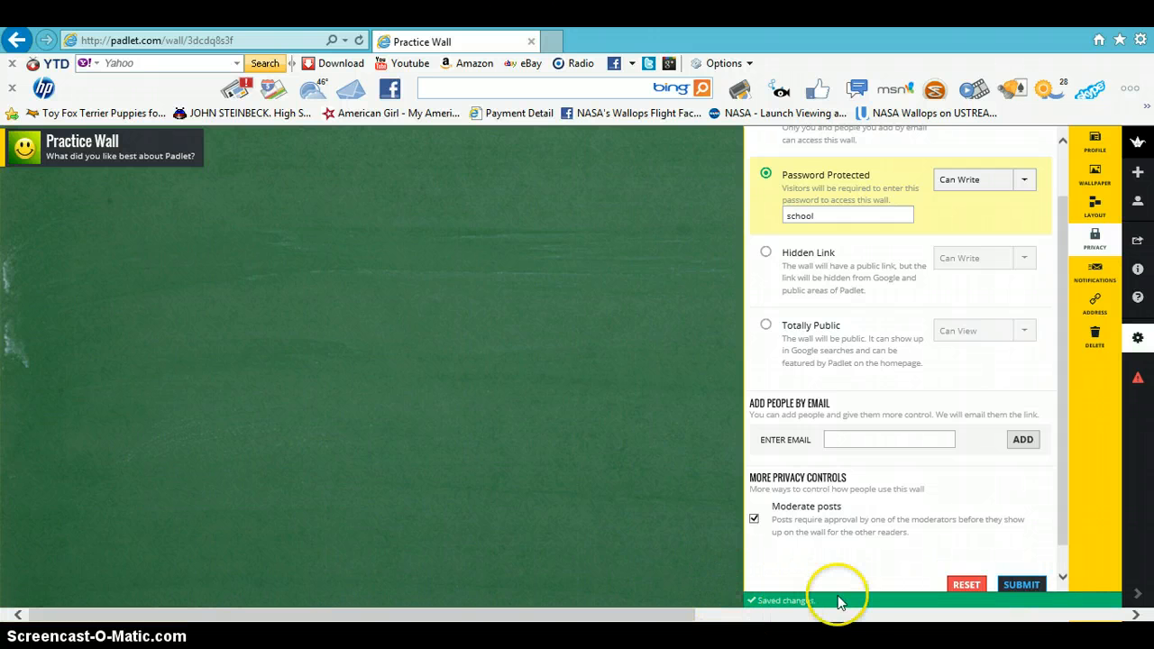
- Choose a padlet.com address for the wall and try to pick practicewall
click(1090, 276)
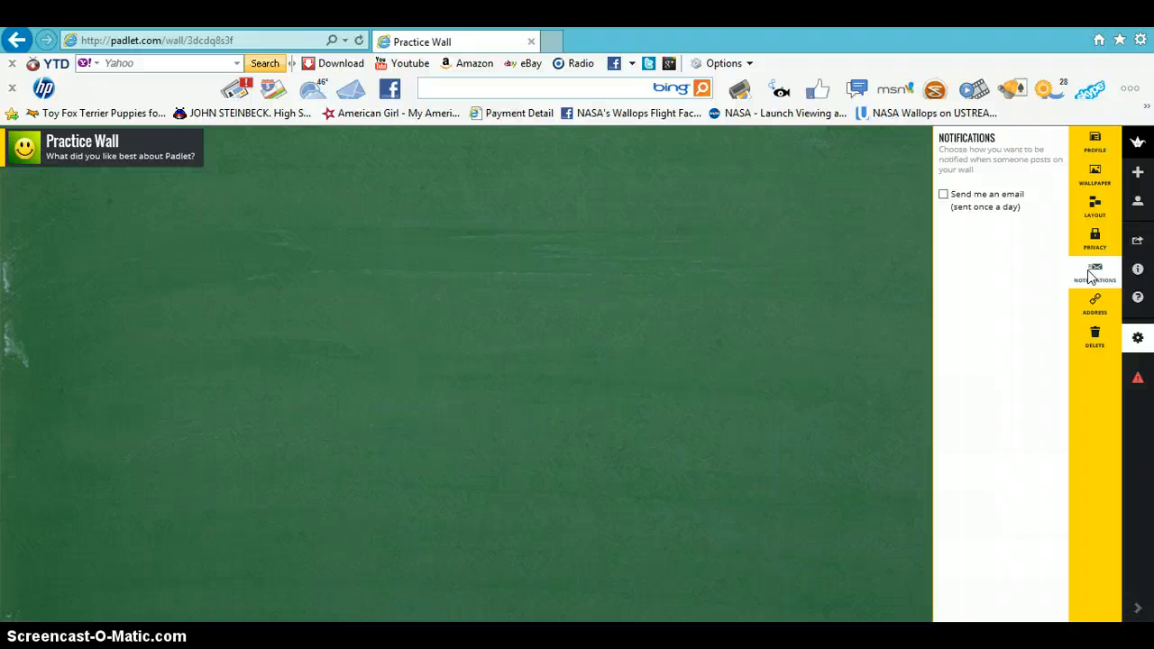
click(1092, 310)
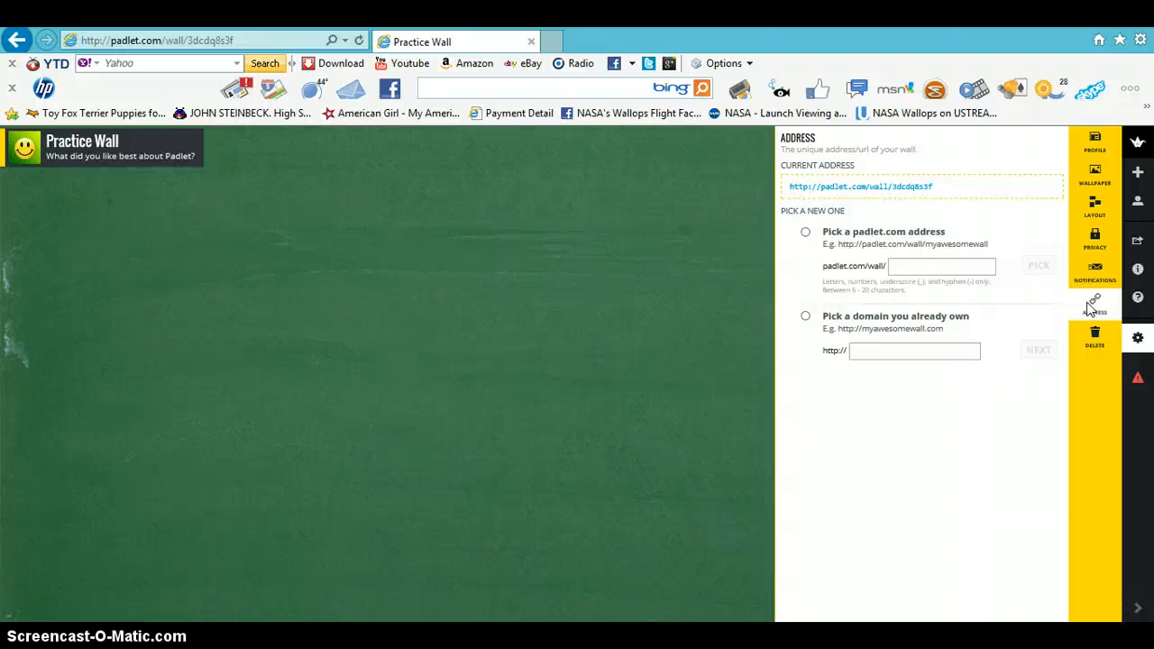
click(807, 233)
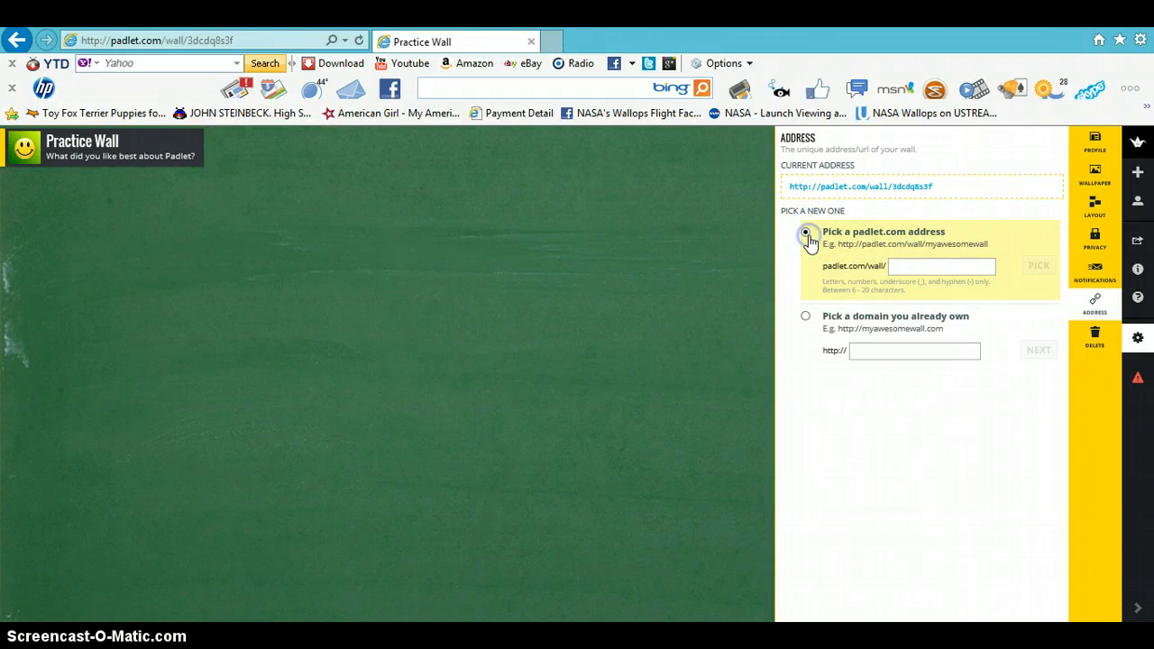
click(910, 267)
text(practic)
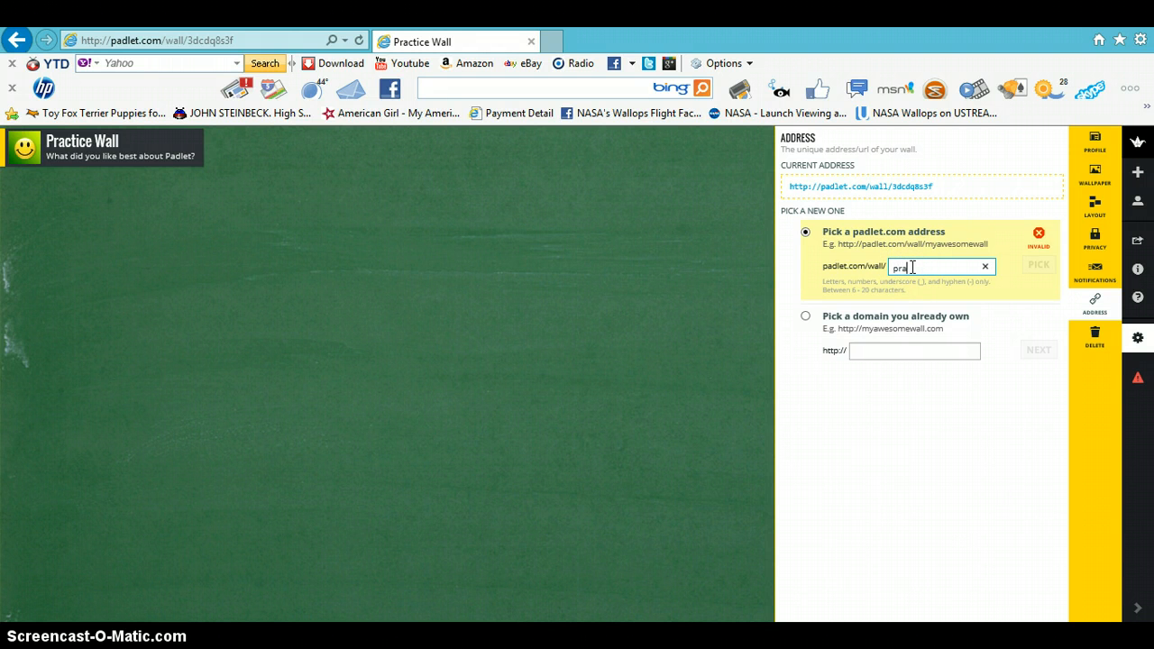
text(ewall)
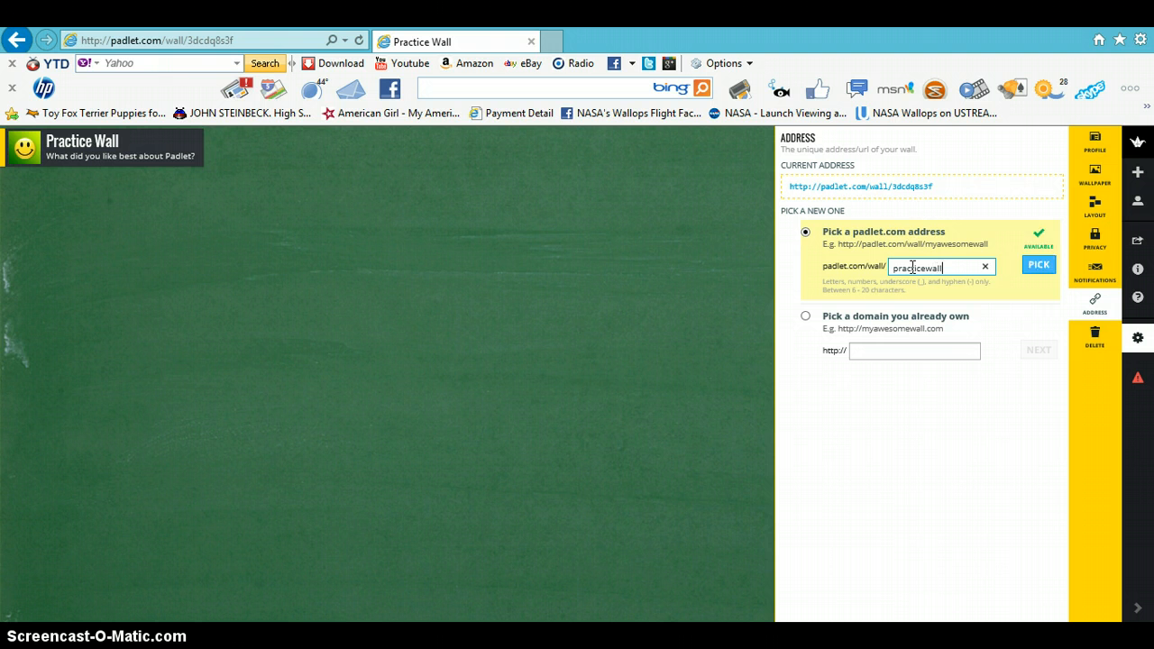
click(954, 266)
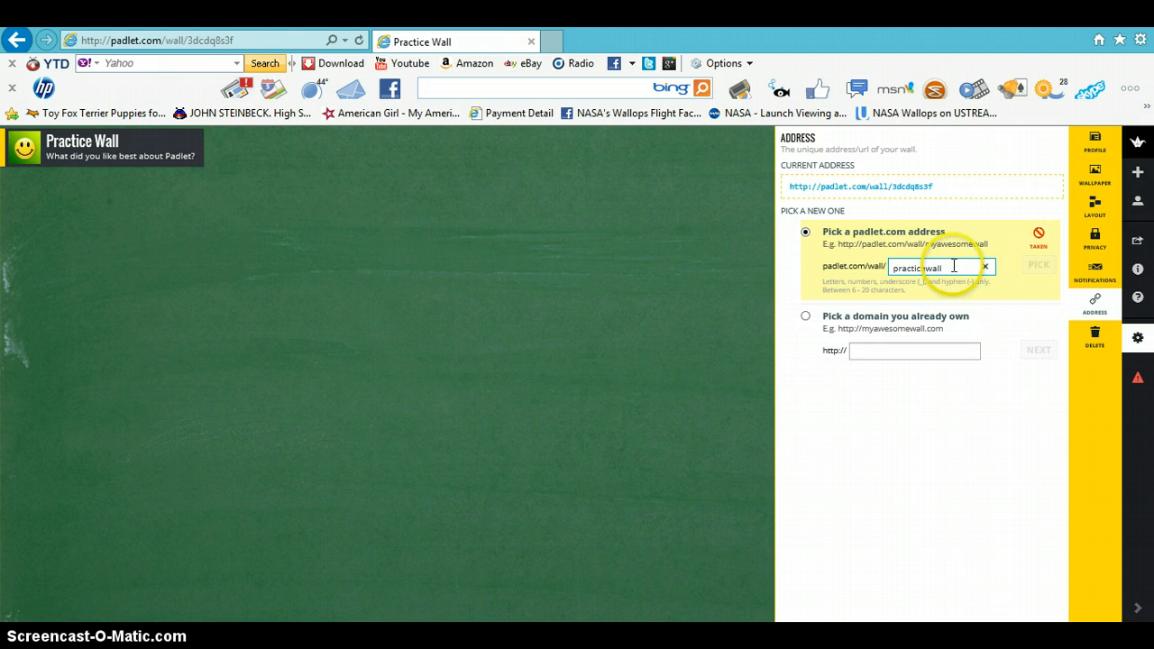
click(1040, 265)
- Try the alternative addresses wallpractice, practiceone and practice1234
drag(945, 267, 906, 268)
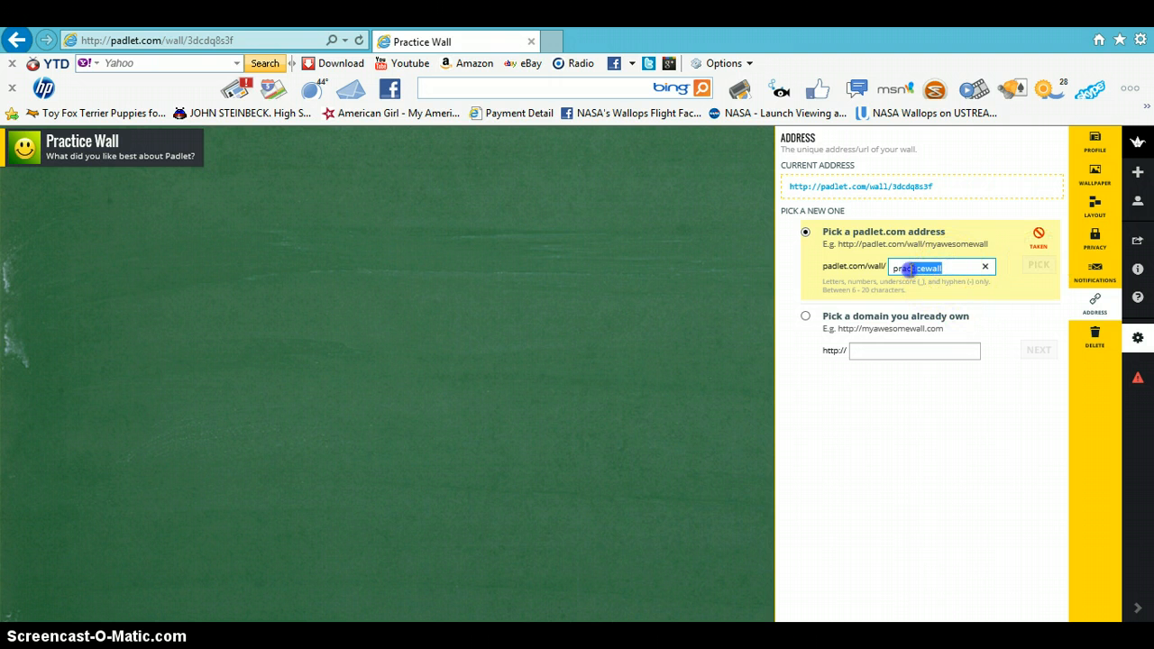
double_click(897, 273)
text(w)
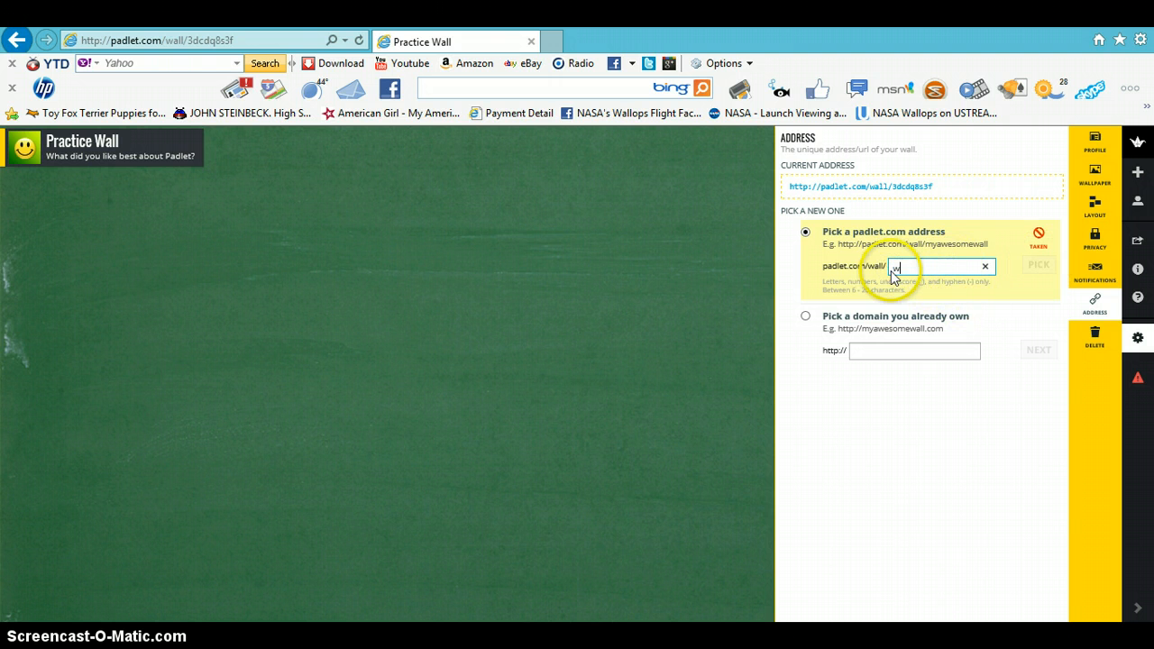
text(allpr)
text(actice)
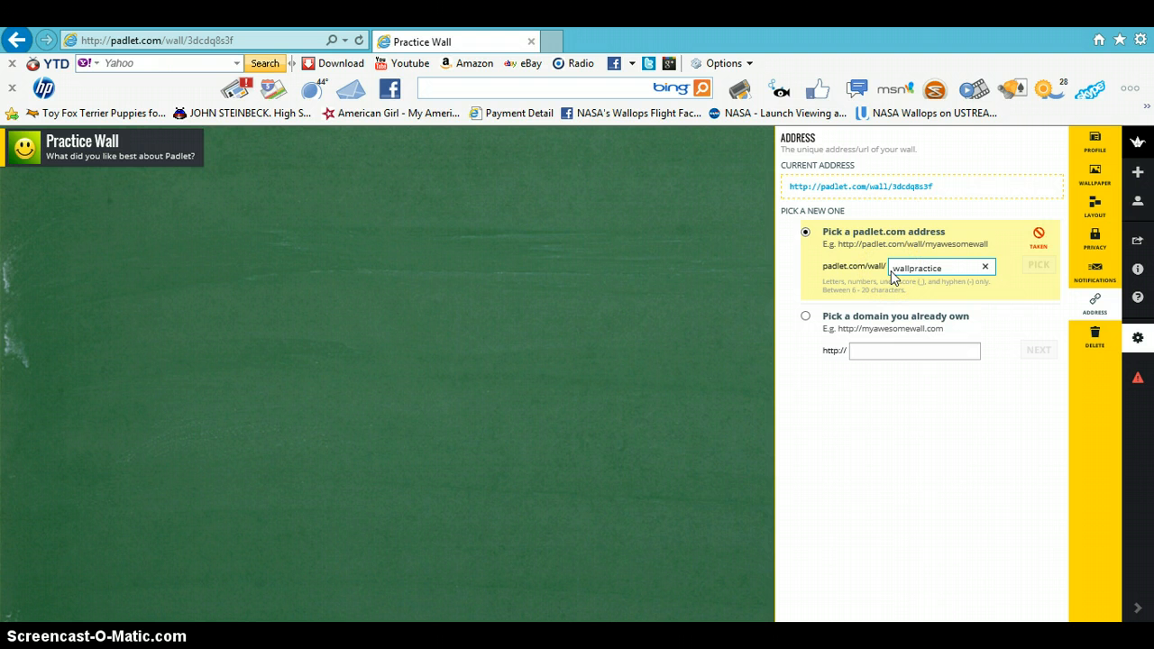
drag(952, 269, 886, 269)
text(practiceone)
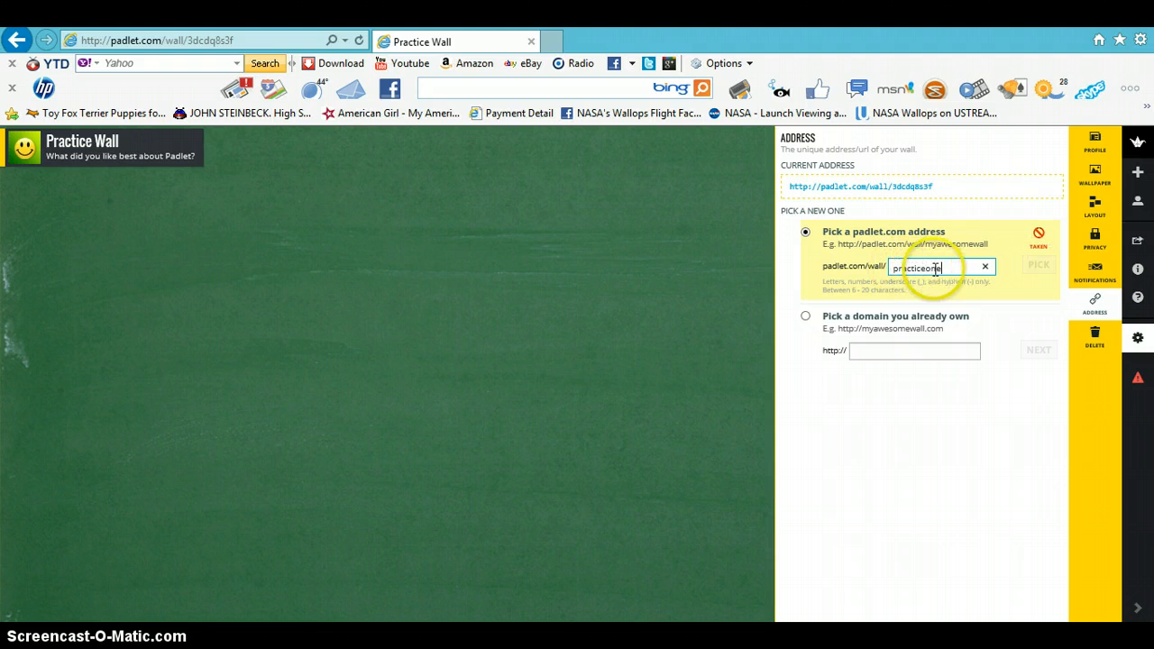
drag(943, 268, 886, 266)
text(pr)
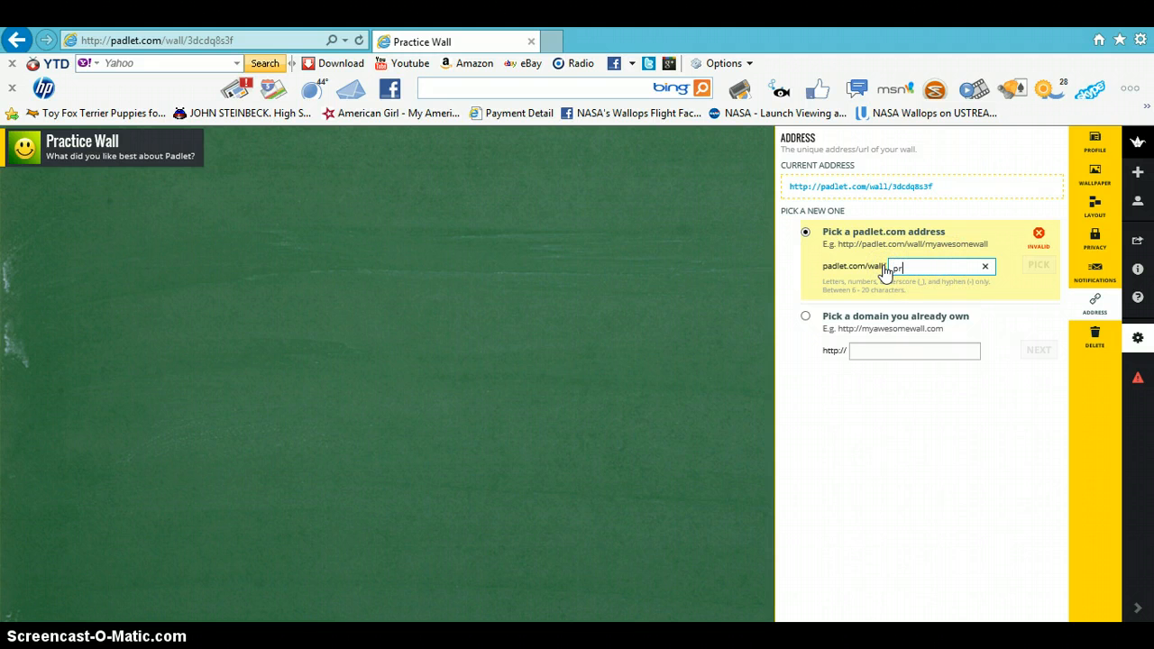
text(actice1234)
drag(949, 268, 927, 267)
text(013)
- Pick practicewall2013 as the wall's padlet.com address
drag(953, 268, 884, 268)
text(practicewall2013)
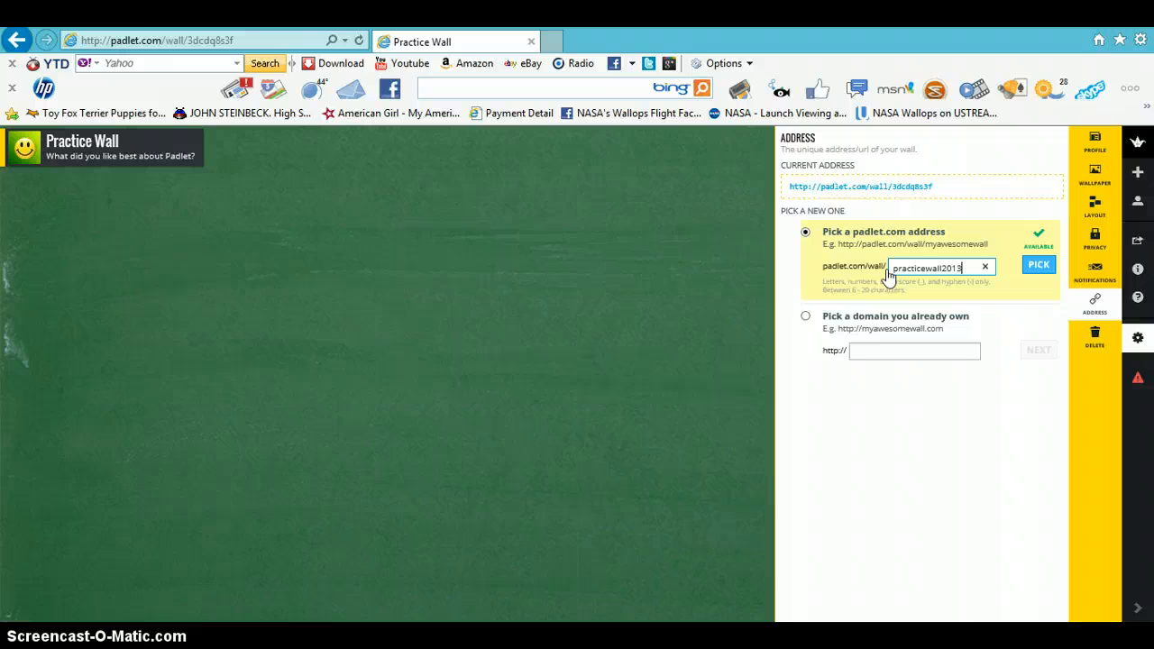
click(1035, 265)
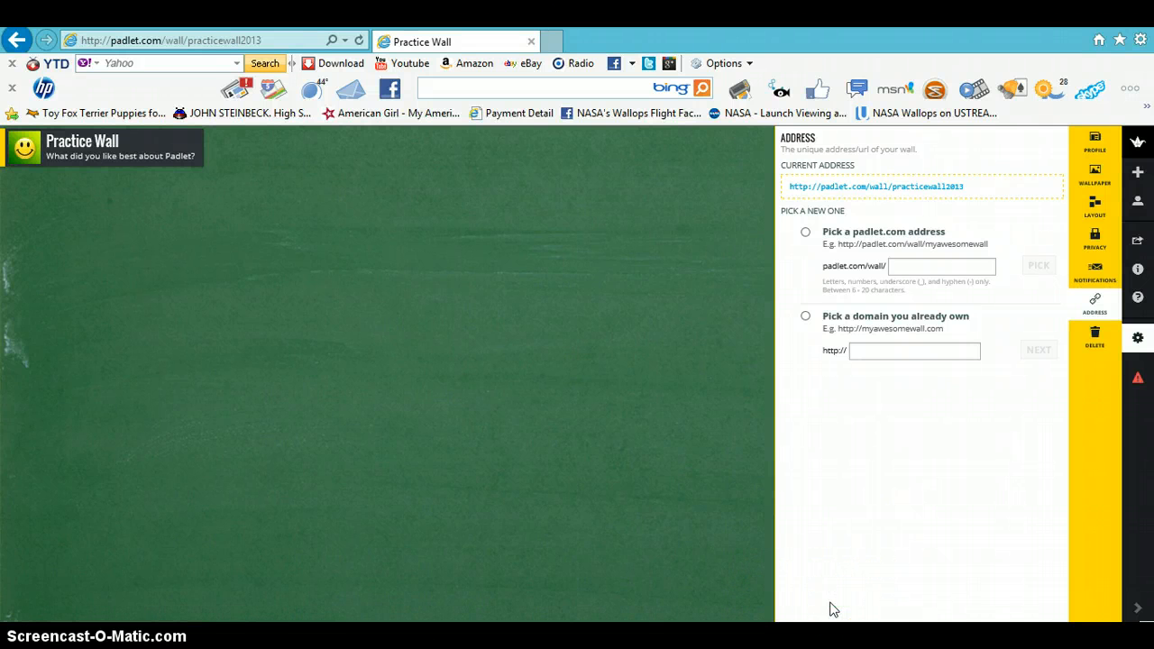
- Close the wall settings panel to return to the blackboard
click(946, 485)
click(1016, 381)
click(523, 305)
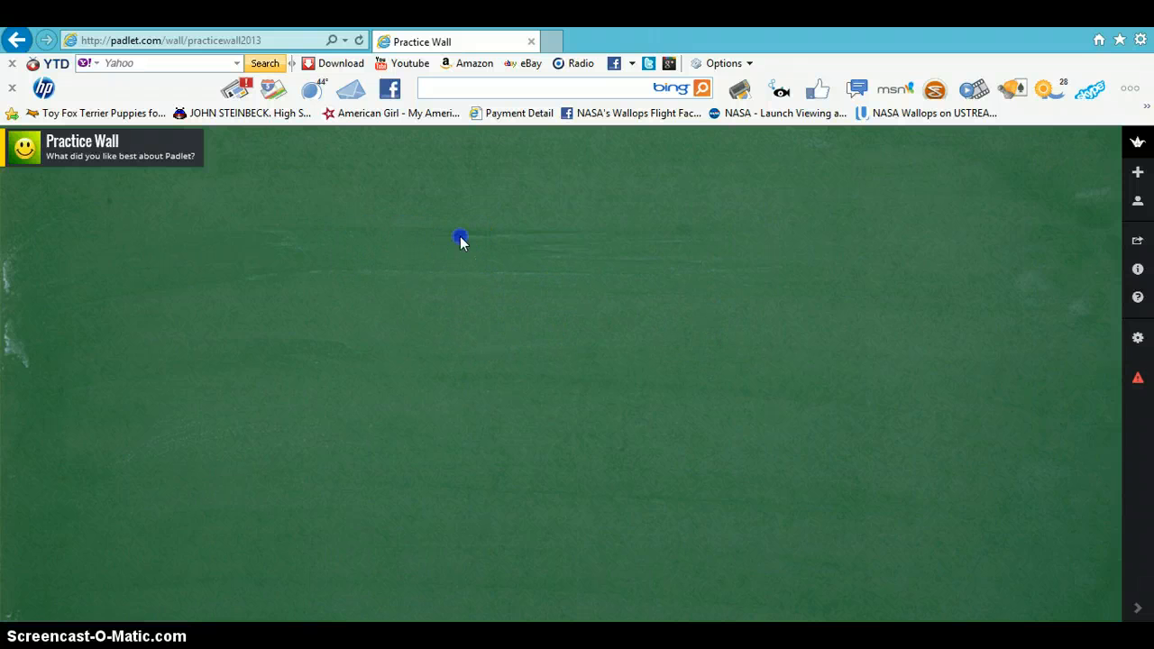
- Add a new post near the top of the wall and enter the teacher's name as its title
double_click(402, 237)
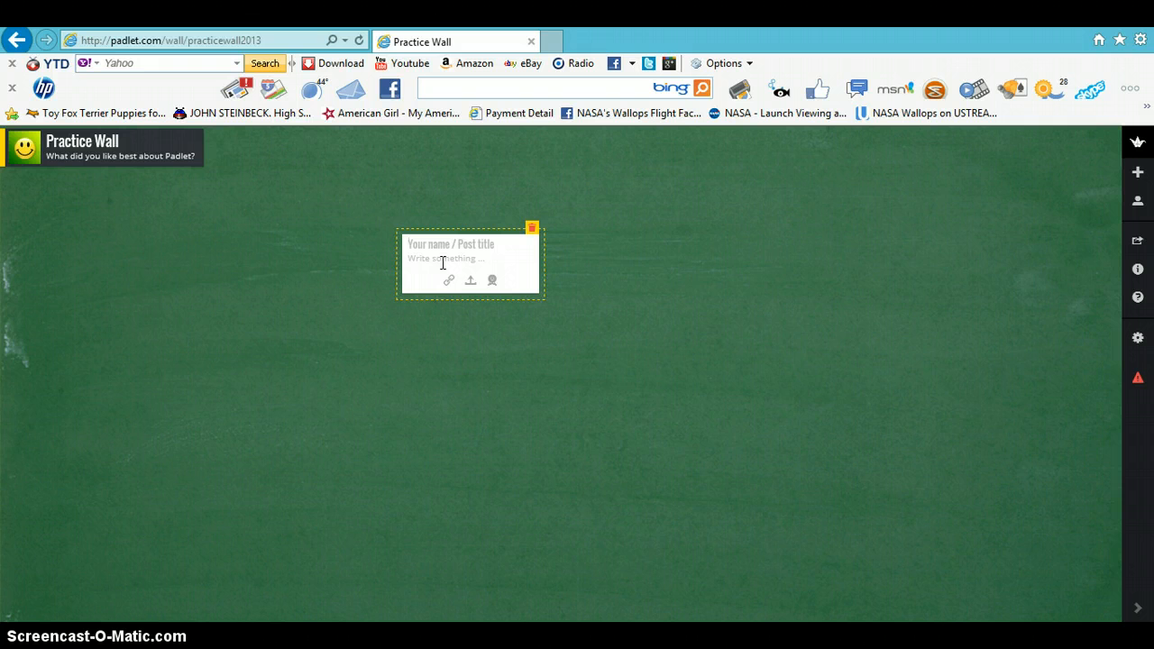
click(510, 245)
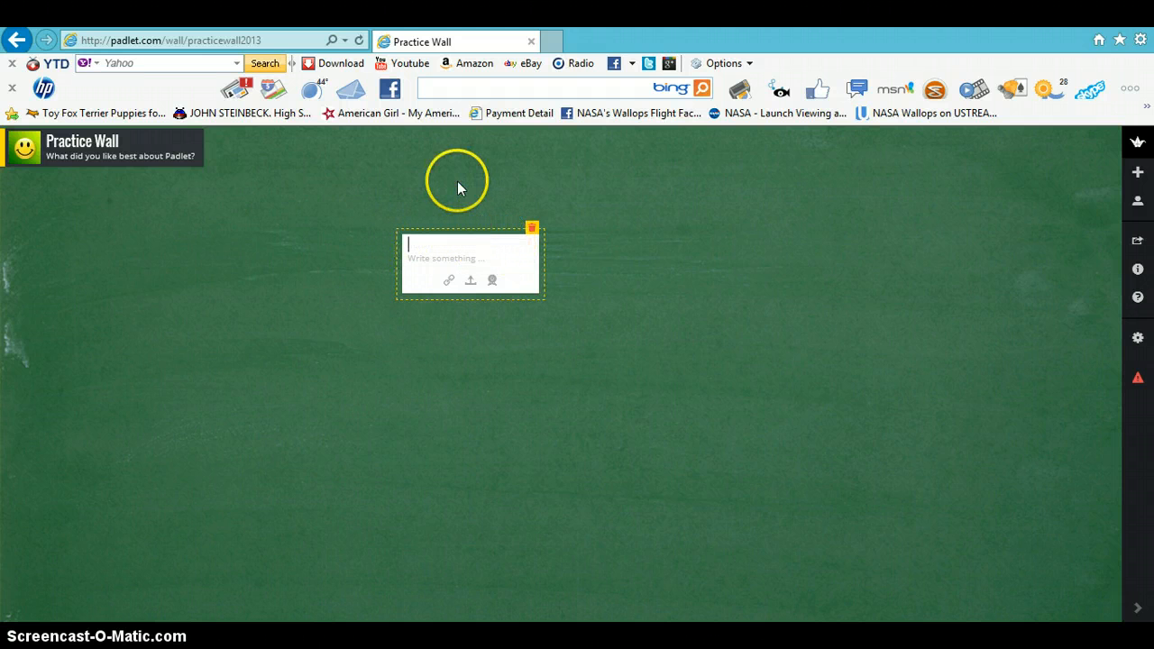
text(Mrs. Crockett)
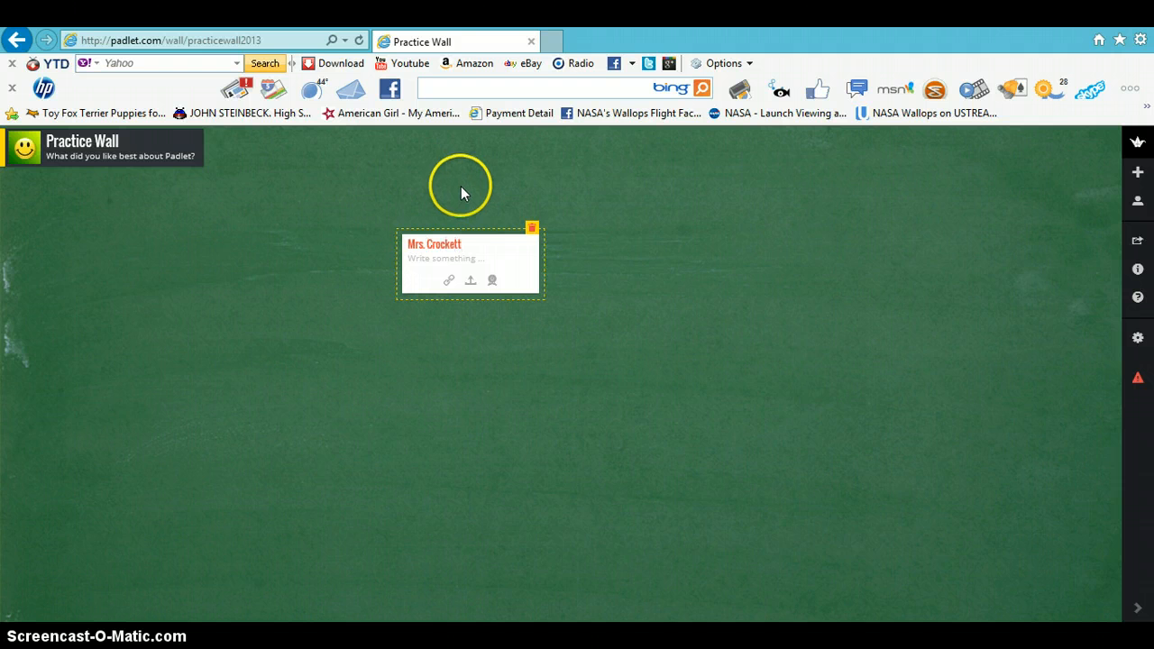
- Write the post text "Double click anywhere on the blackboard and answer the question above. Be sure to include your name on the first line." and finish the post
click(479, 259)
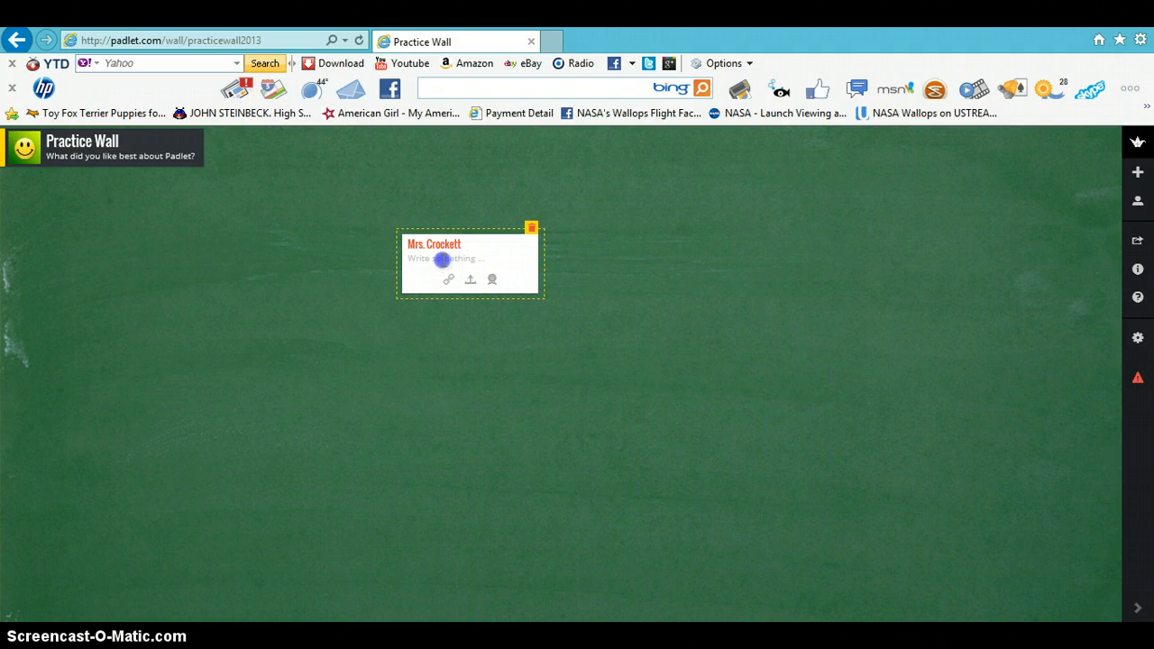
click(451, 261)
text(D)
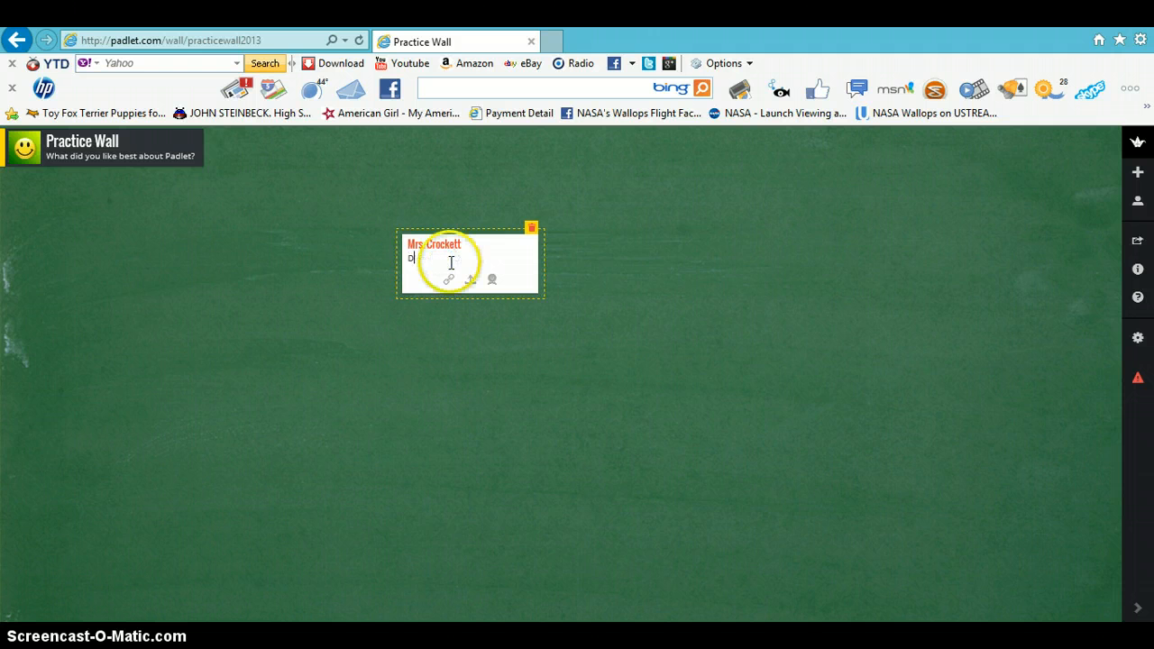
text(ouble click anywhere on the )
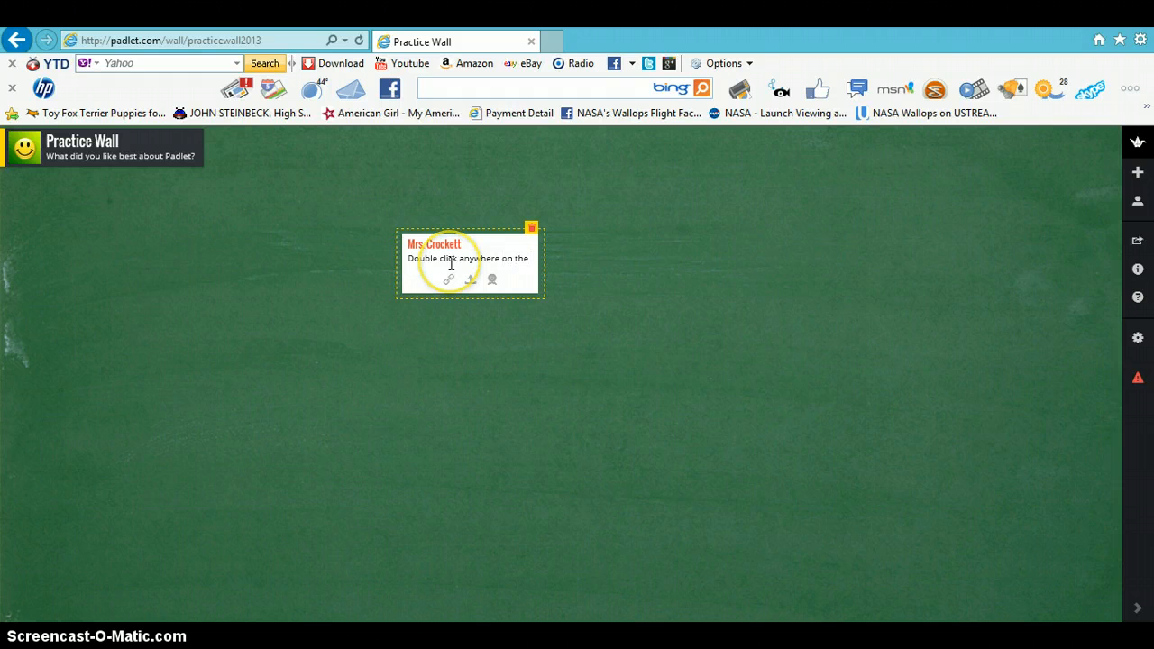
text(blackboar)
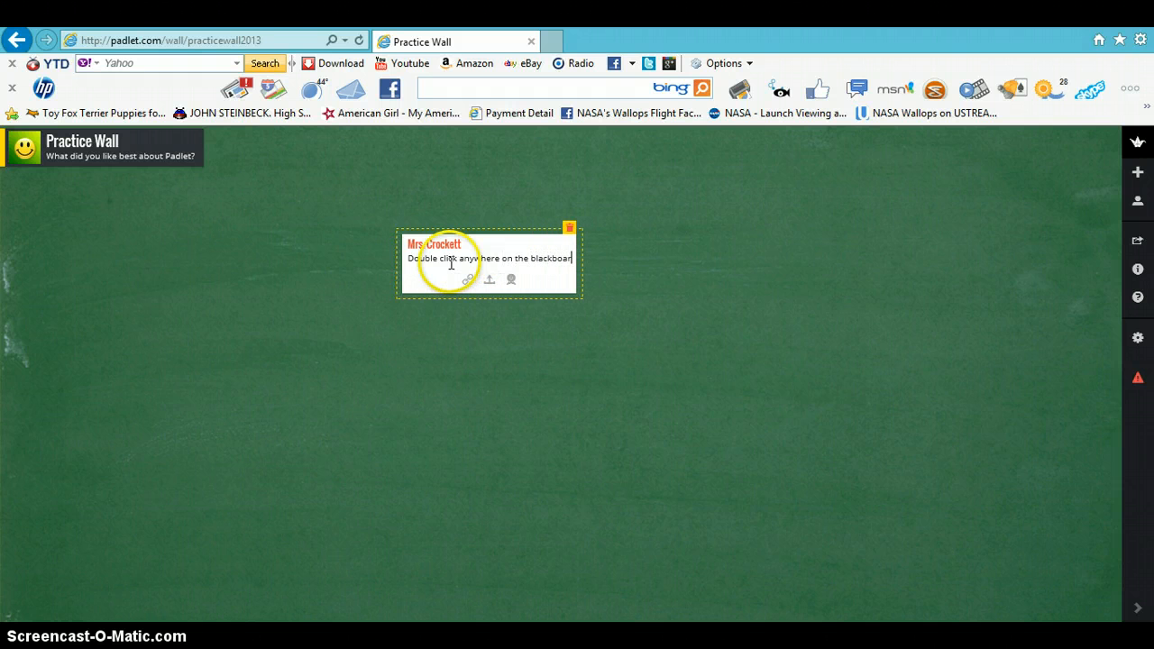
text(d and ans)
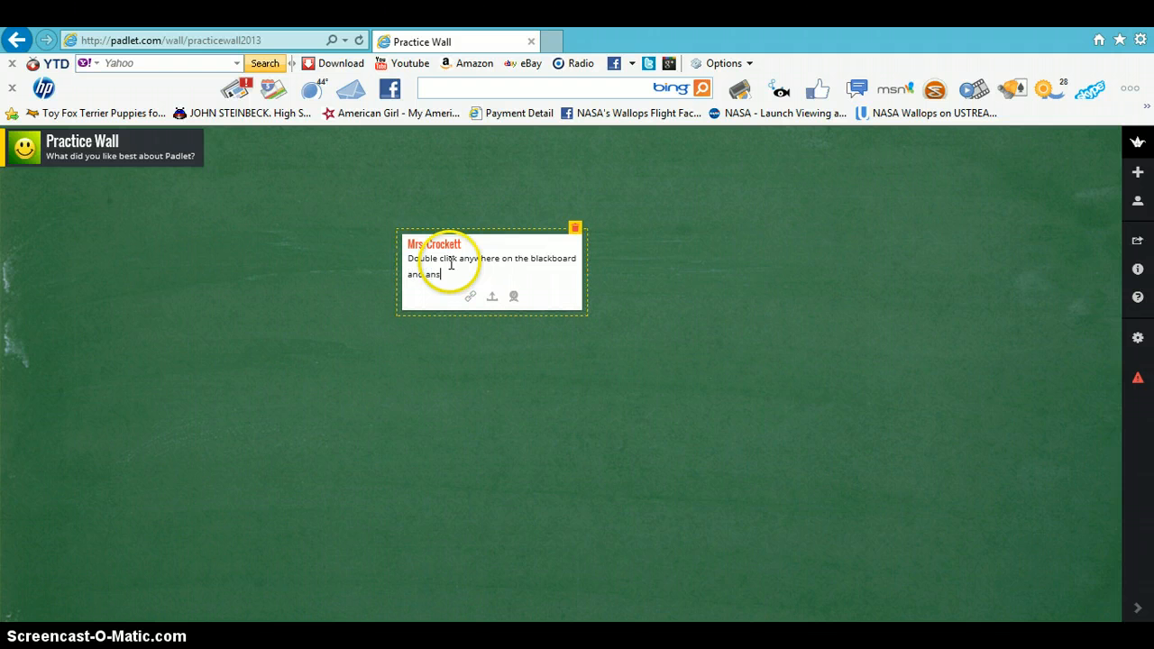
text(wer the question above.  Be sure to )
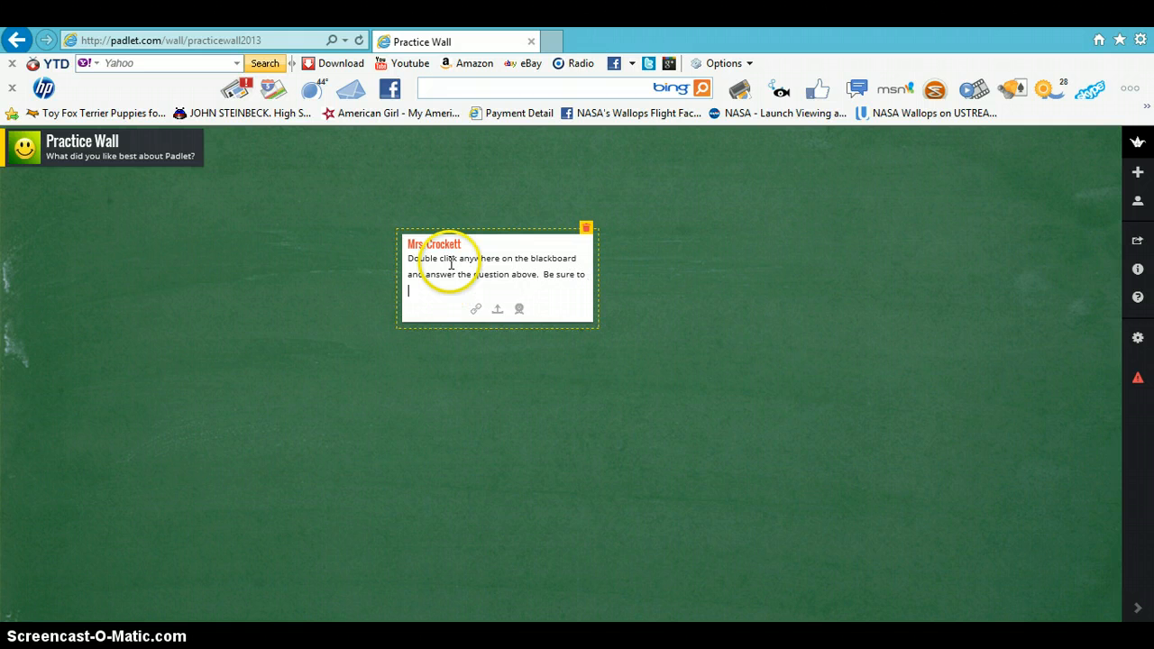
text(include your)
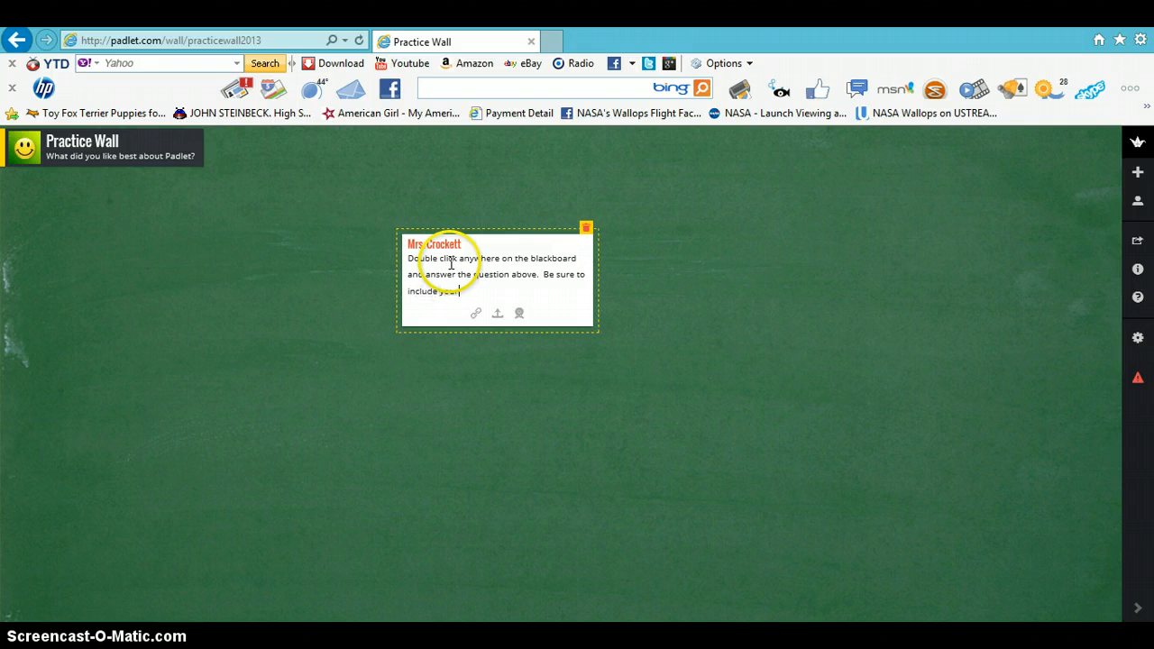
text( name on the first line.)
click(646, 314)
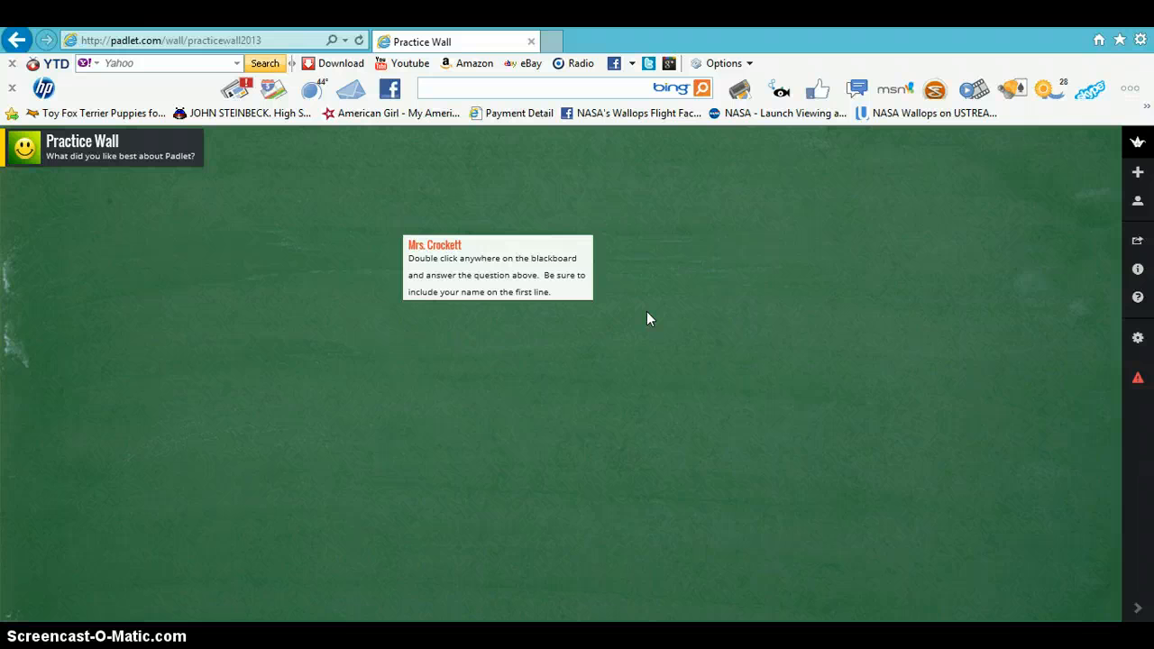
click(633, 376)
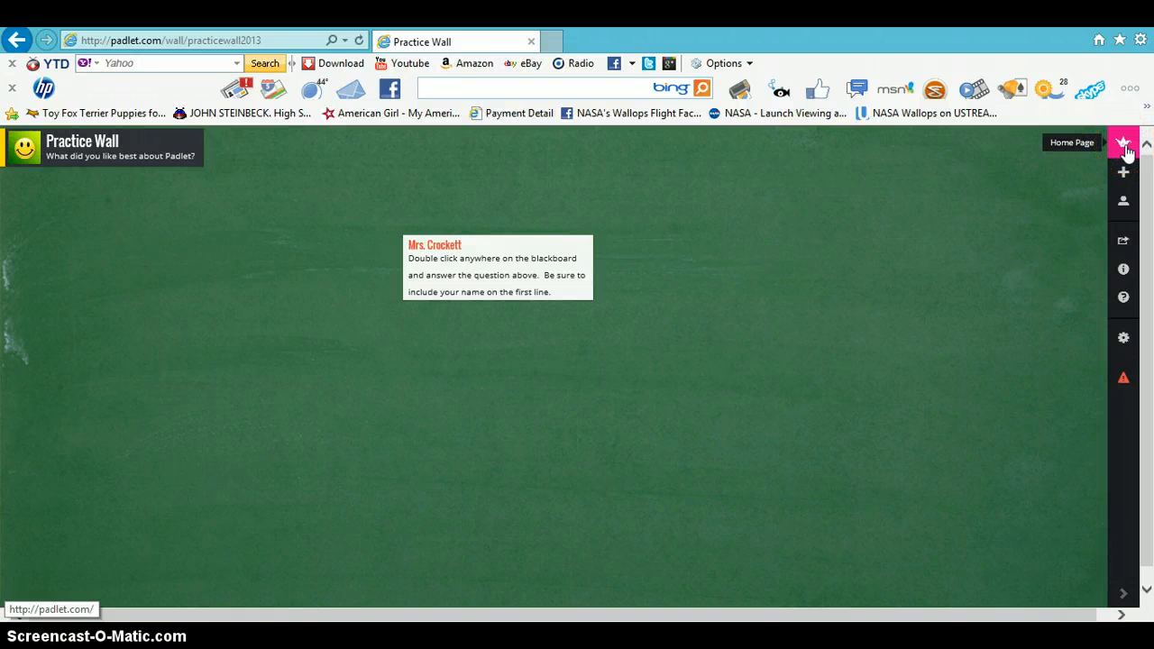
click(1125, 148)
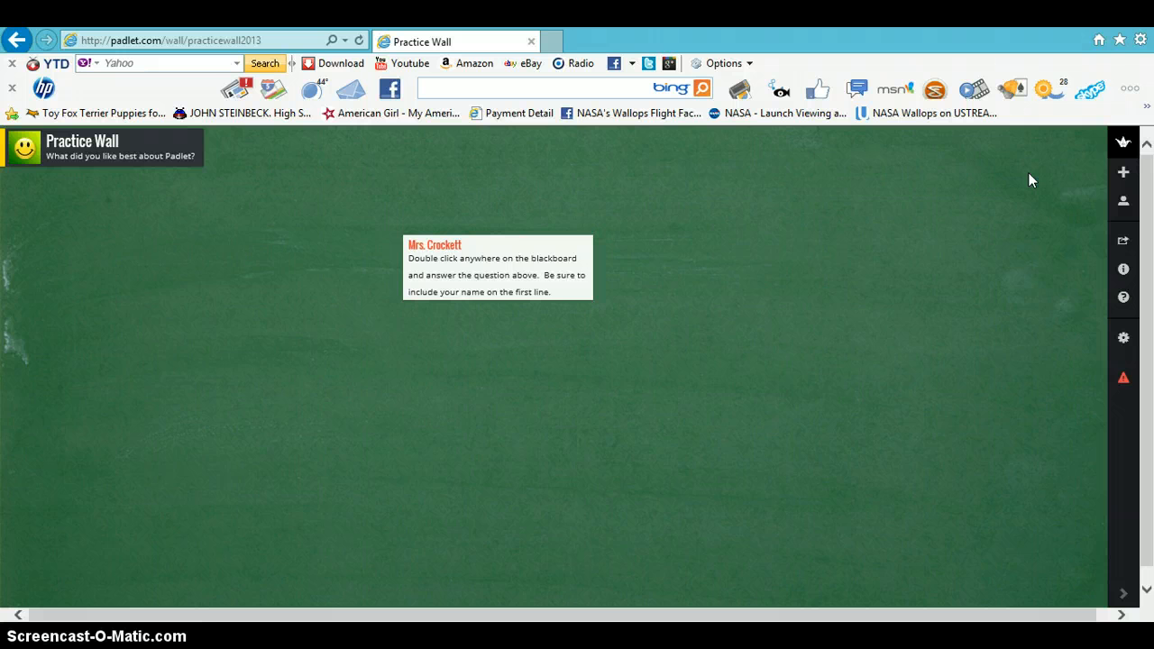
click(893, 285)
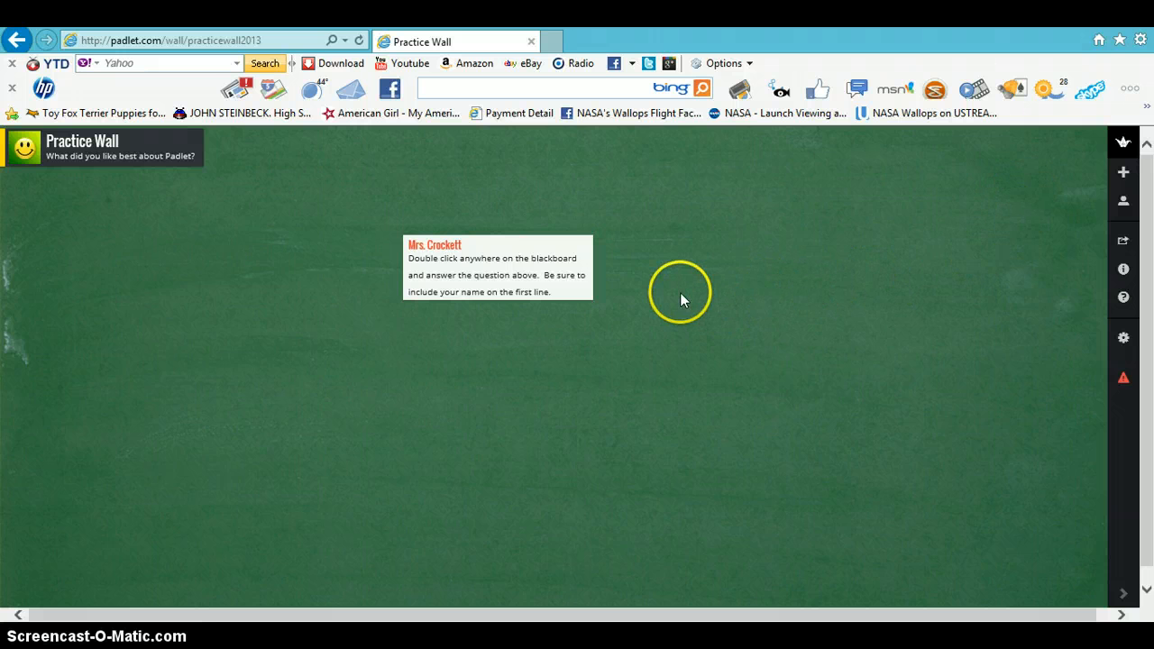